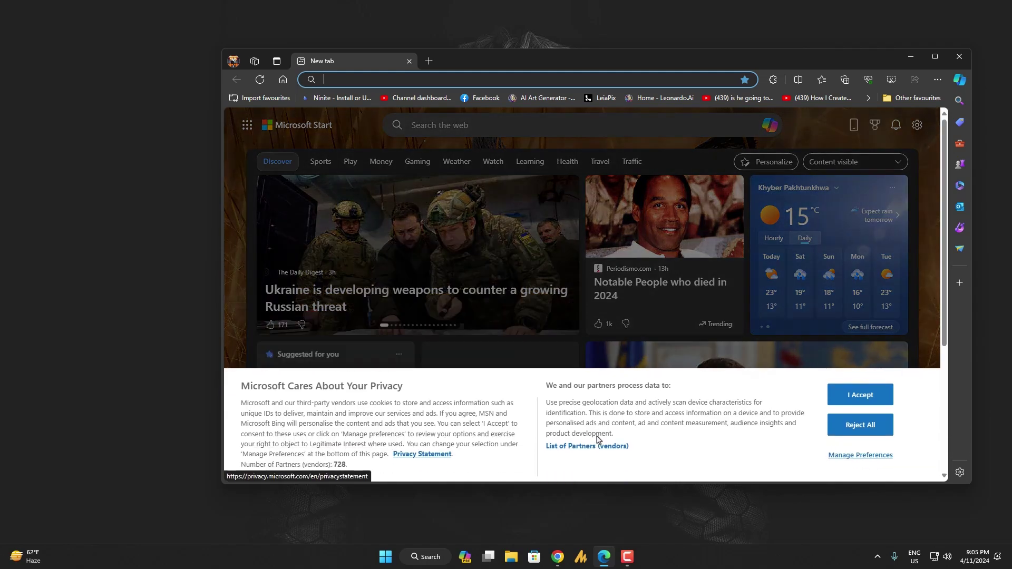
- Accept Microsoft Edge's privacy consent notice
click(849, 399)
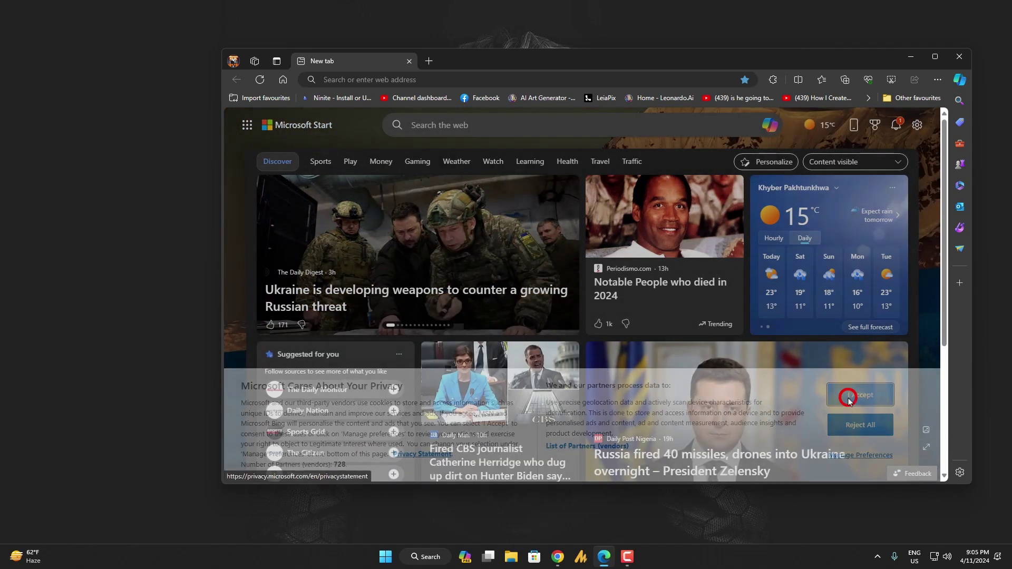
click(936, 79)
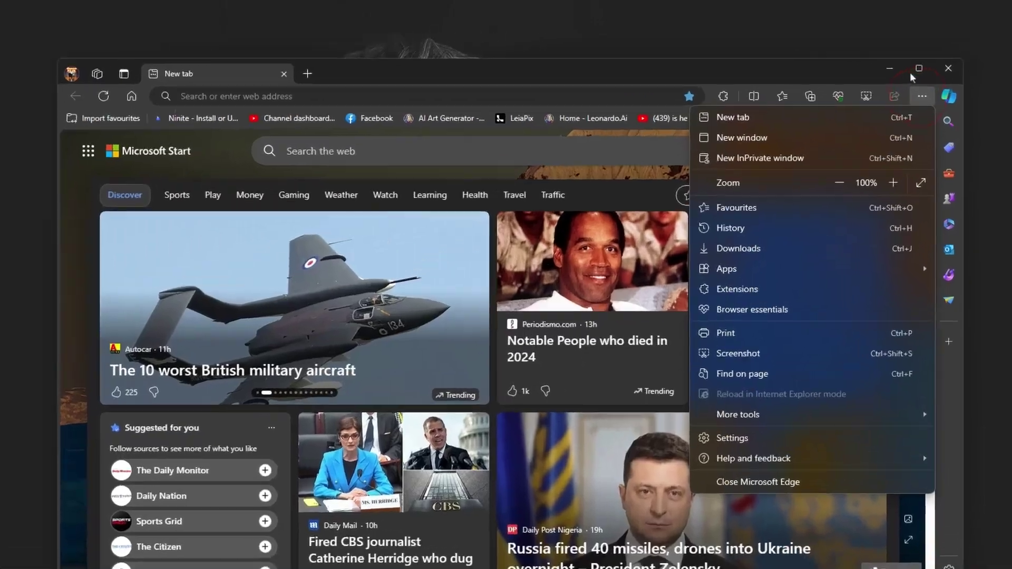
click(895, 112)
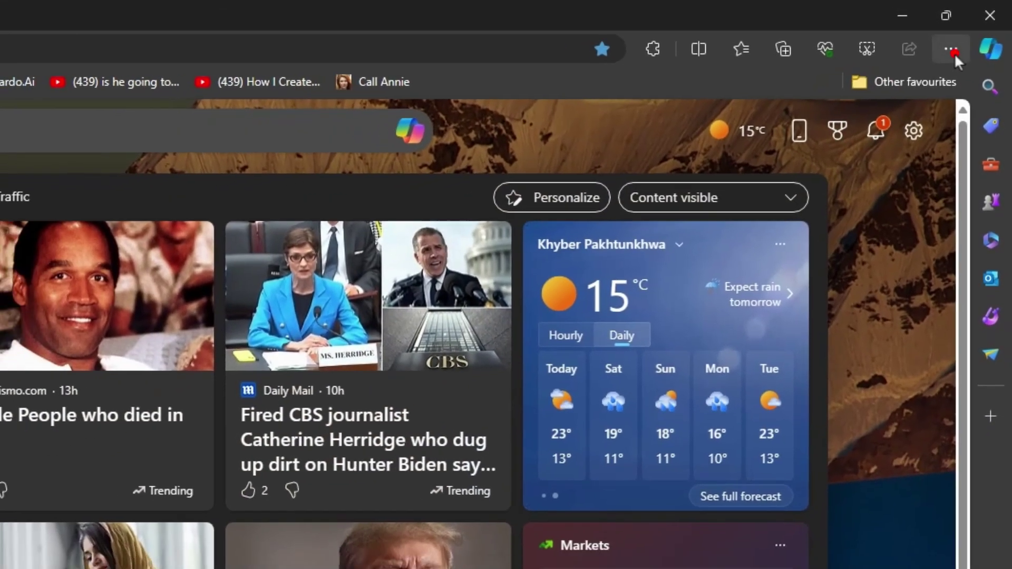
- Turn on 'Continue running background extensions and apps' in System and performance, then close Edge
click(947, 52)
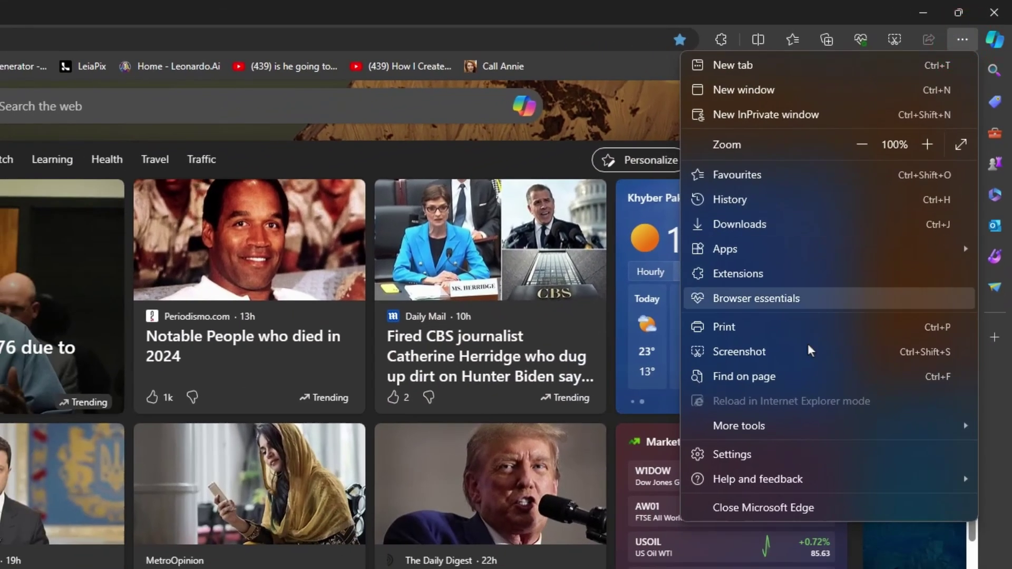
click(747, 457)
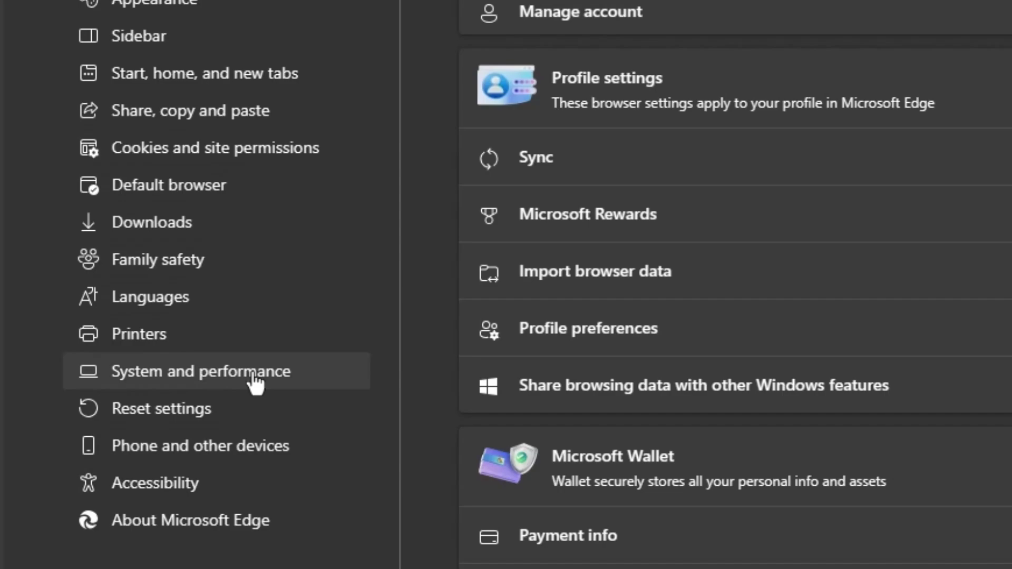
click(255, 311)
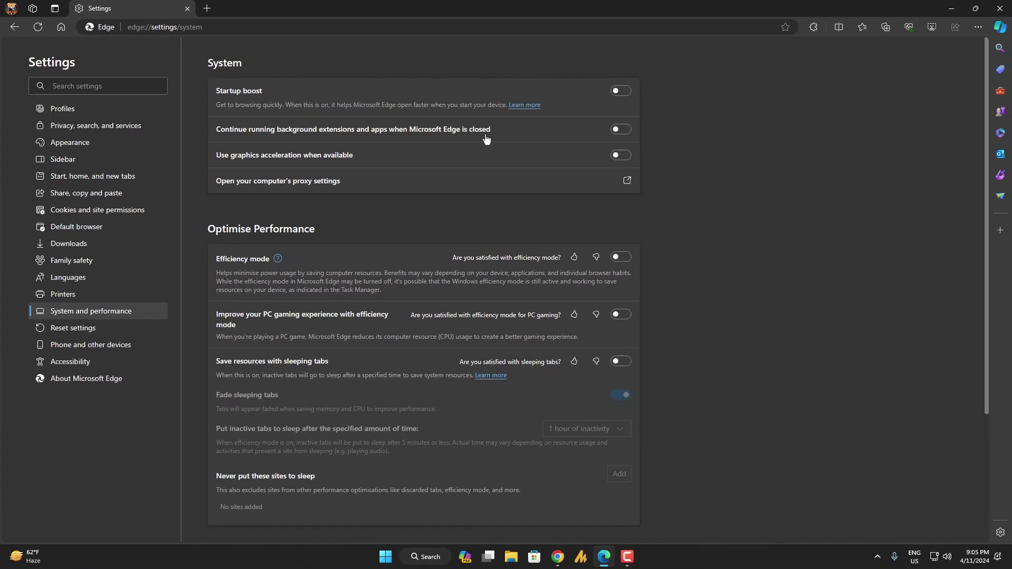
click(628, 130)
click(1000, 8)
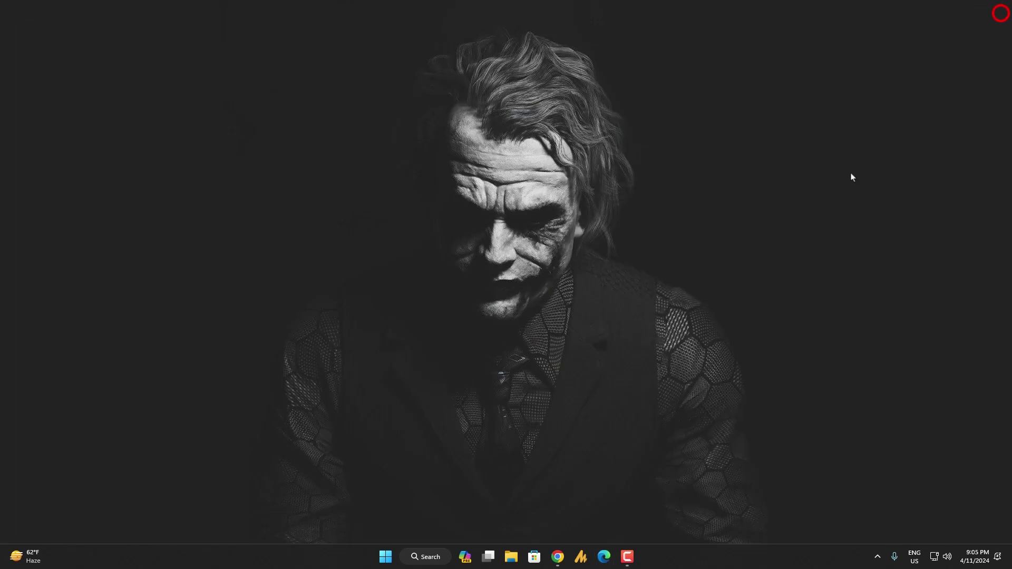
- Open Task Manager from the taskbar and find Microsoft Edge (15) still running in Processes
right_click(770, 559)
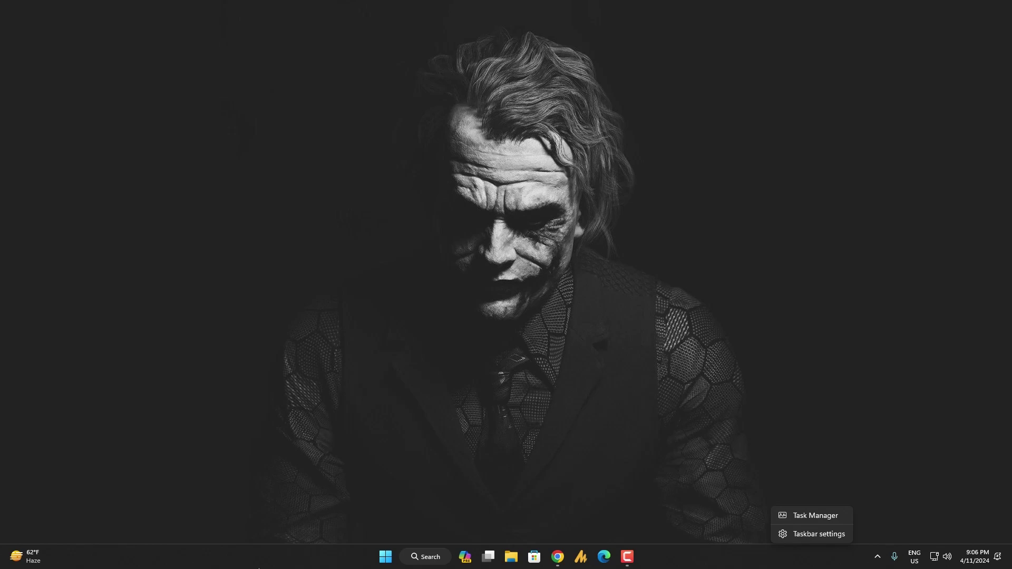
right_click(258, 558)
click(328, 520)
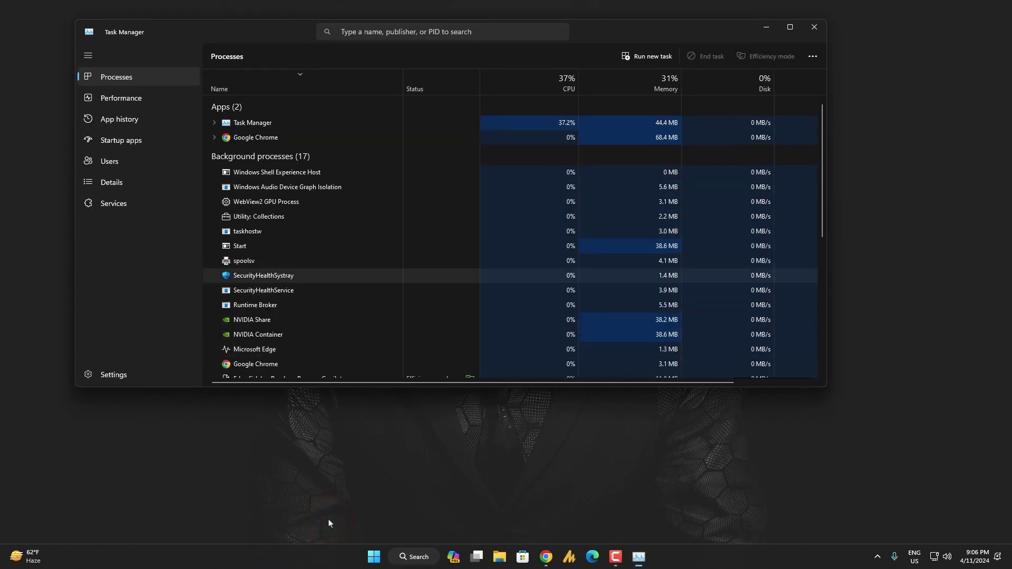
scroll(315, 359, down, 2)
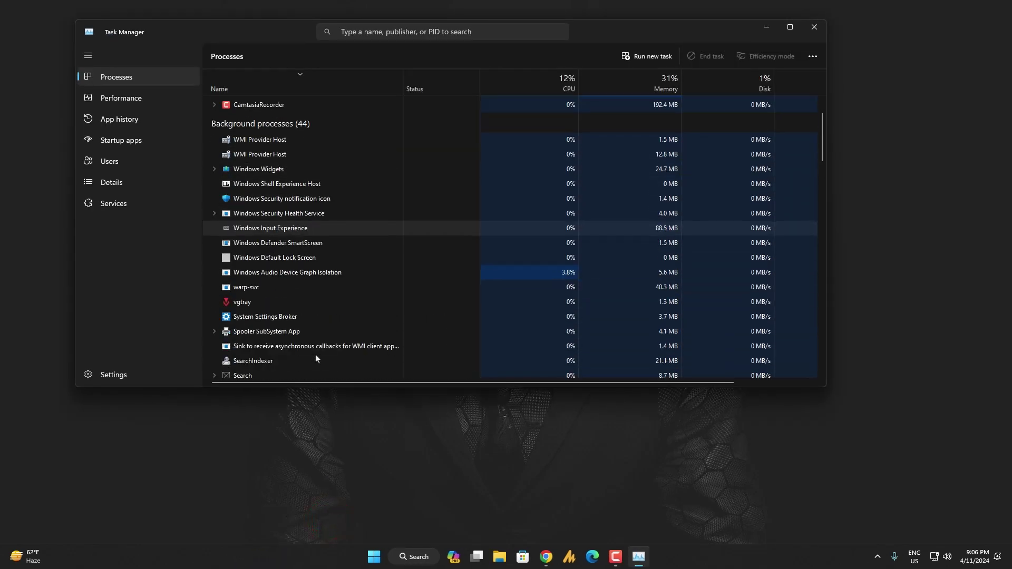
scroll(315, 358, down, 5)
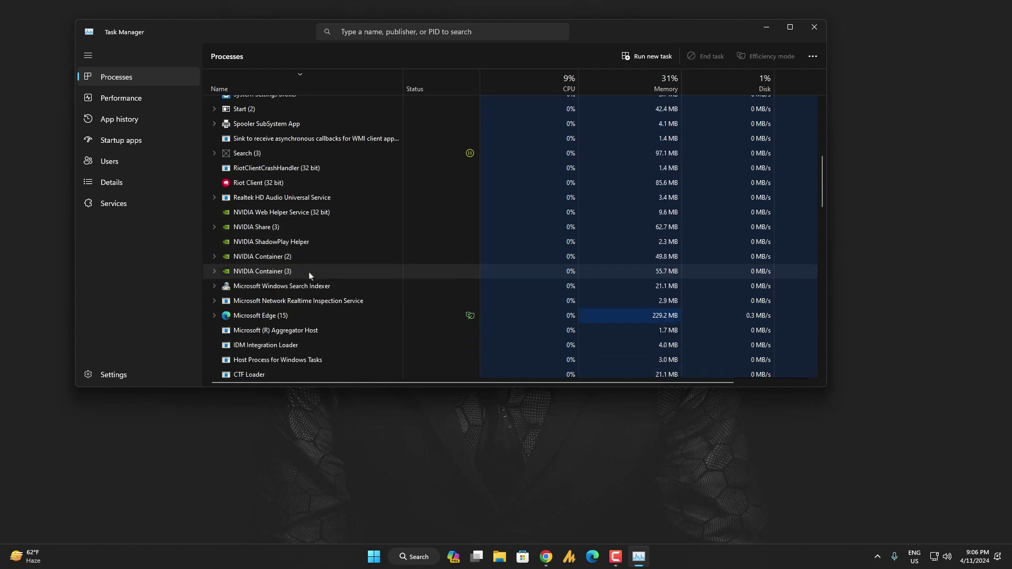
scroll(310, 275, down, 1)
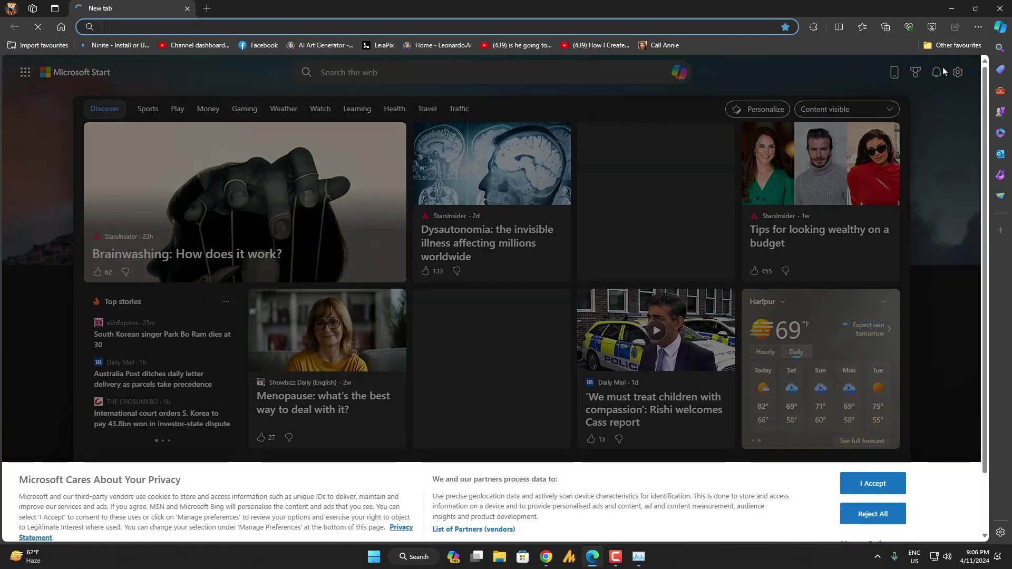
- Turn off 'Continue running background extensions and apps' under System and performance, then close Edge
click(979, 26)
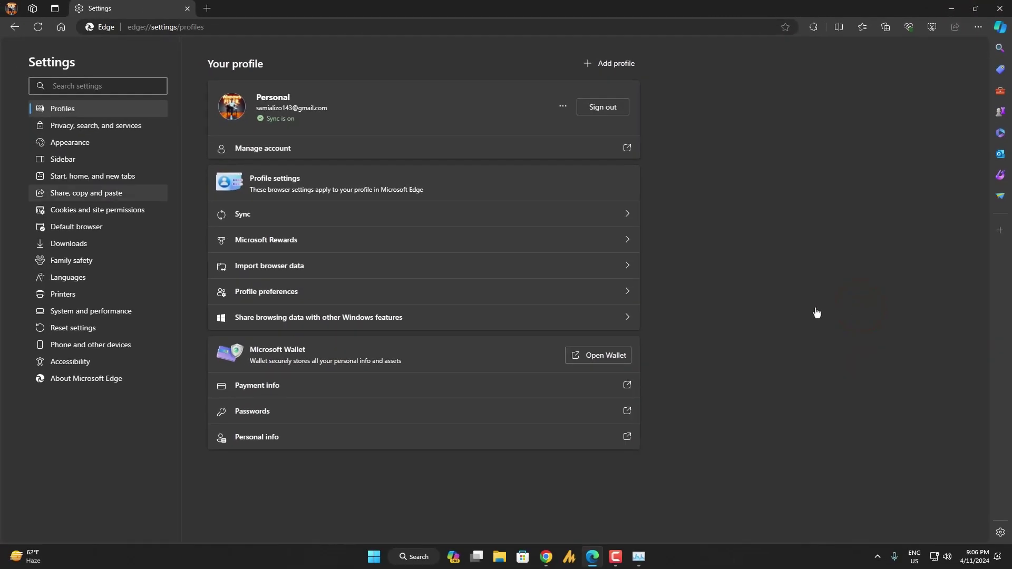
click(96, 314)
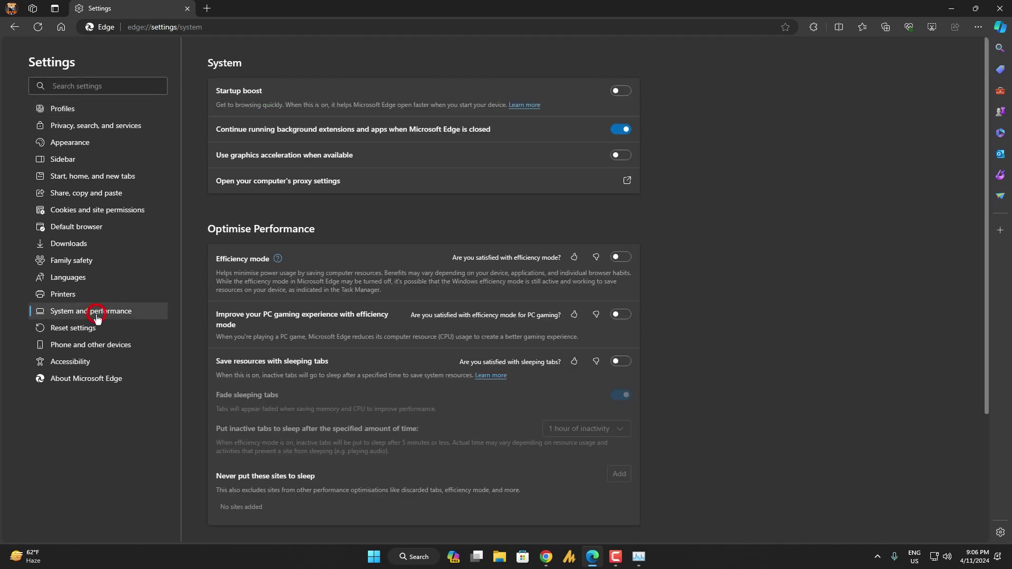
click(622, 129)
click(809, 28)
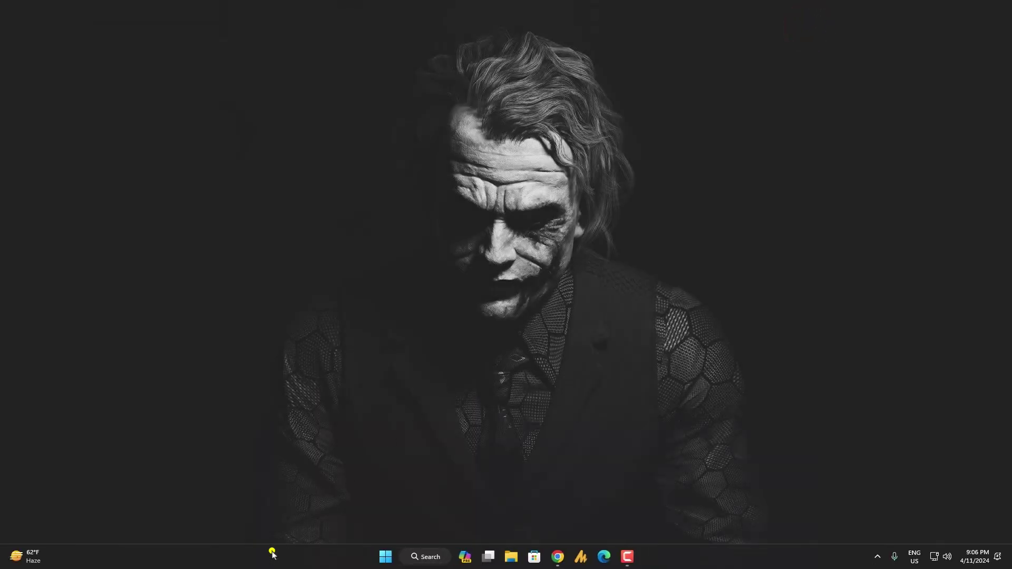
- Open Task Manager and scan Processes for Edge, then dismiss the relaunched Edge's Restore pages prompt and close it
right_click(272, 555)
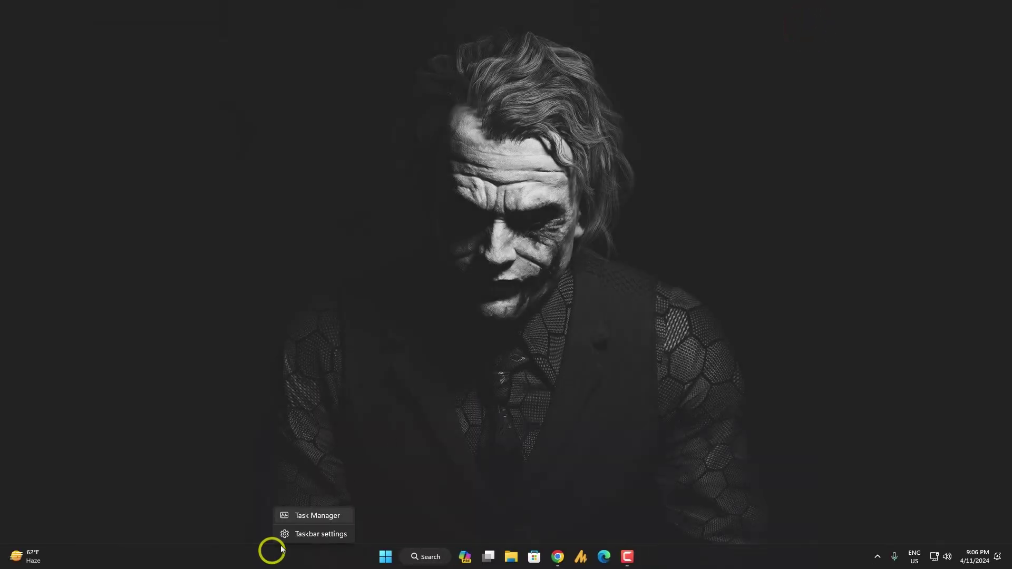
click(327, 516)
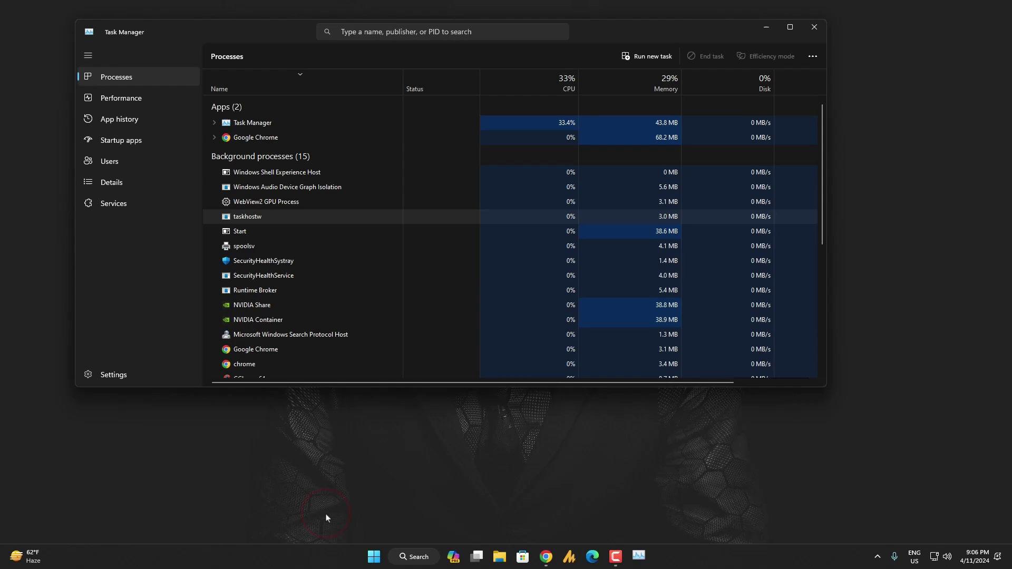
scroll(289, 343, down, 3)
scroll(289, 343, down, 10)
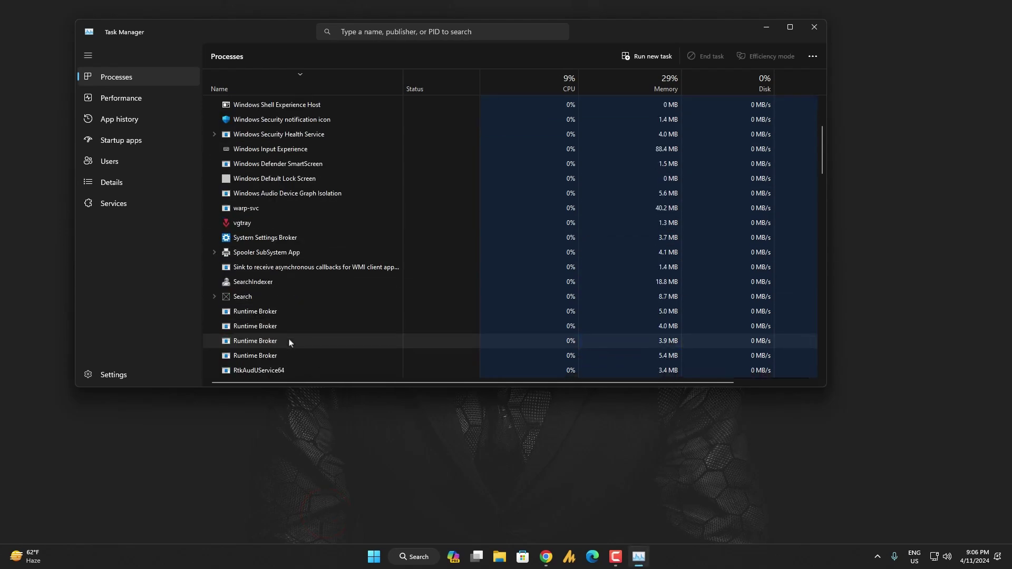
scroll(289, 343, down, 4)
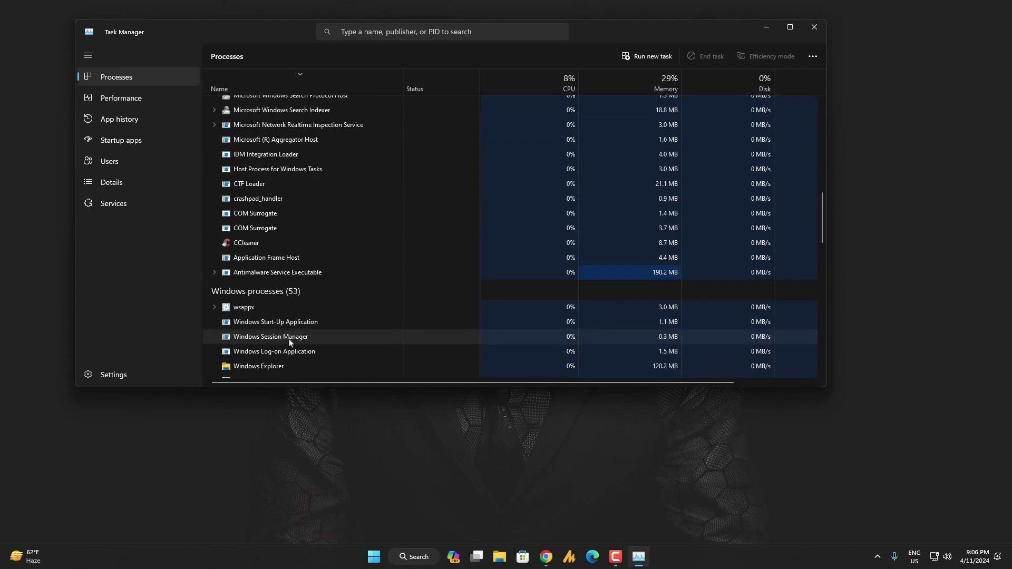
scroll(289, 343, up, 6)
scroll(289, 343, up, 10)
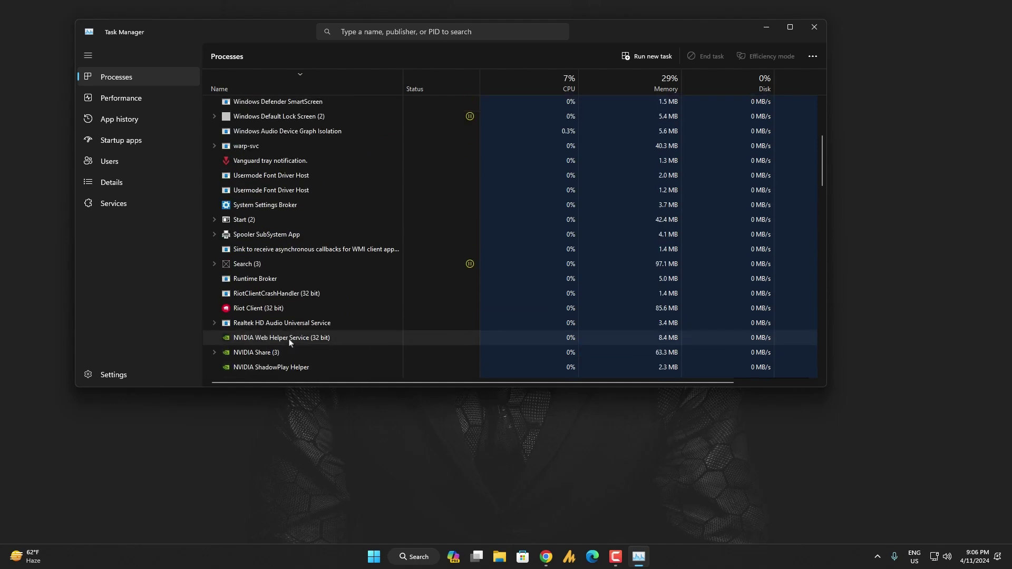
scroll(291, 338, down, 12)
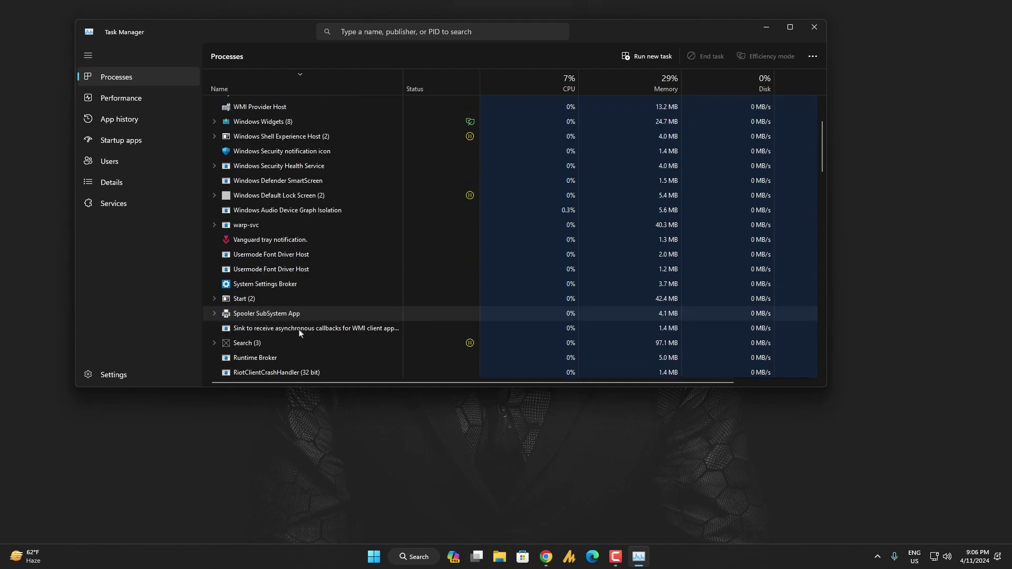
scroll(299, 333, down, 12)
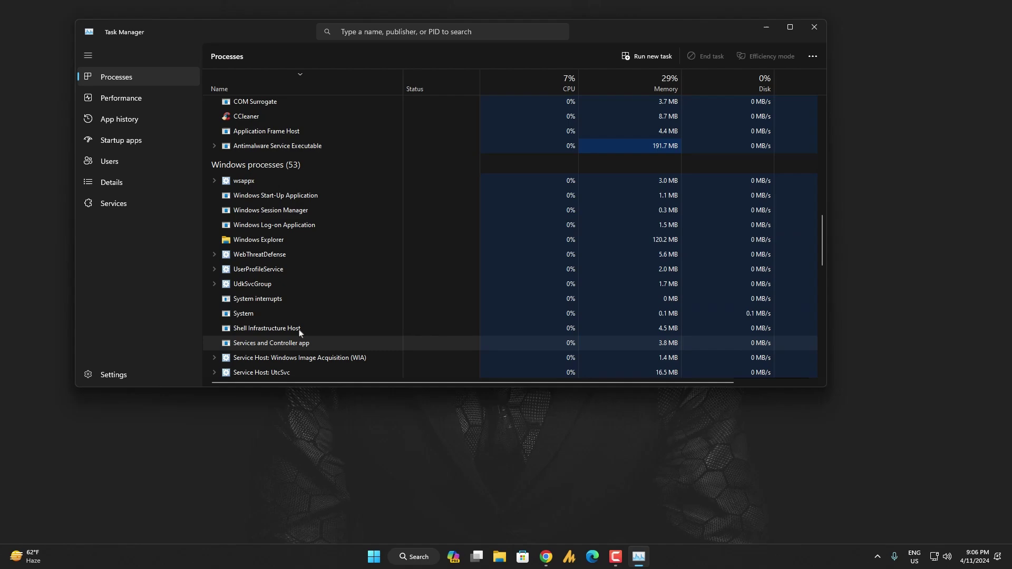
scroll(299, 333, down, 3)
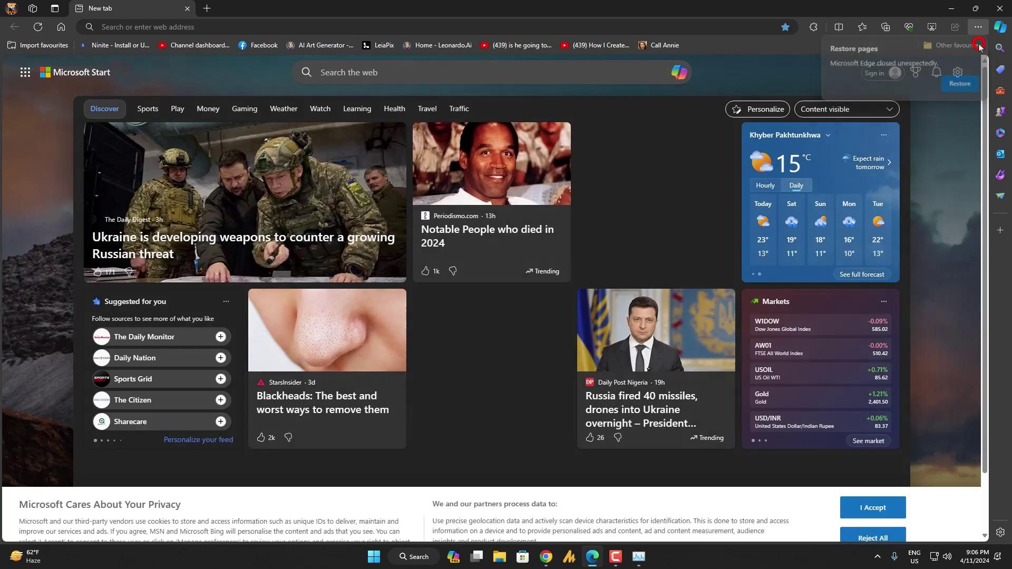
click(980, 43)
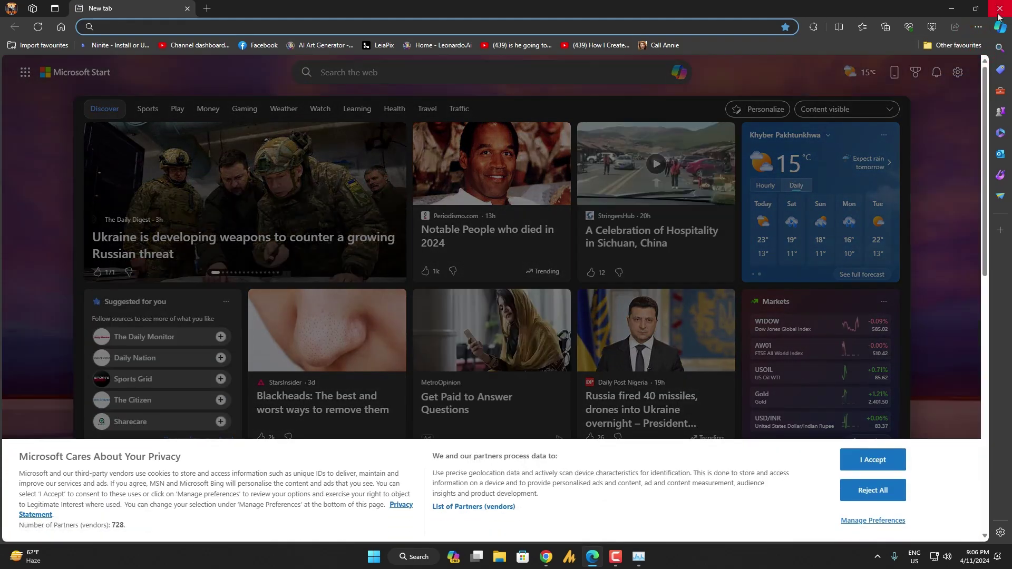
click(999, 13)
scroll(369, 253, up, 10)
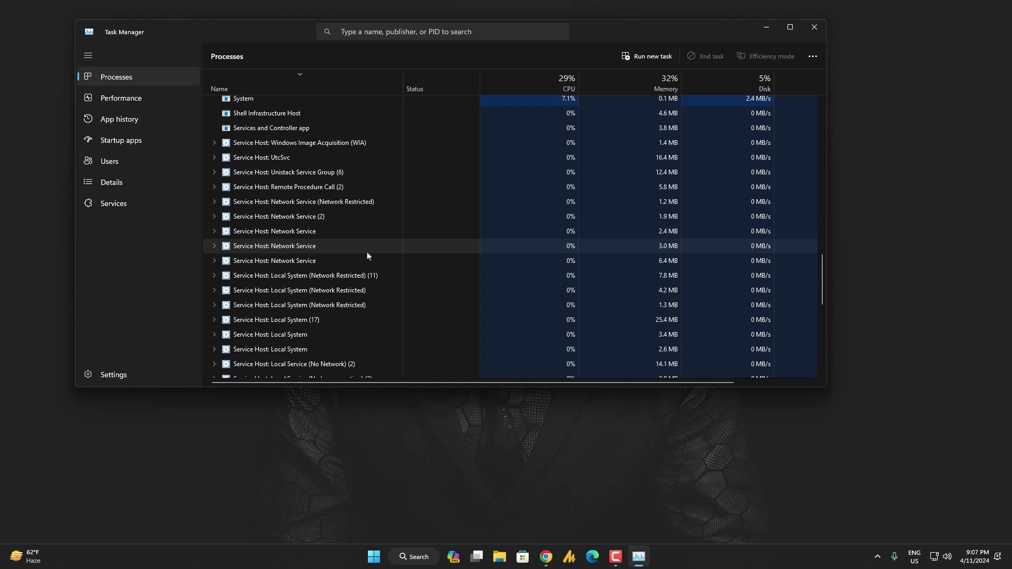
scroll(367, 256, up, 6)
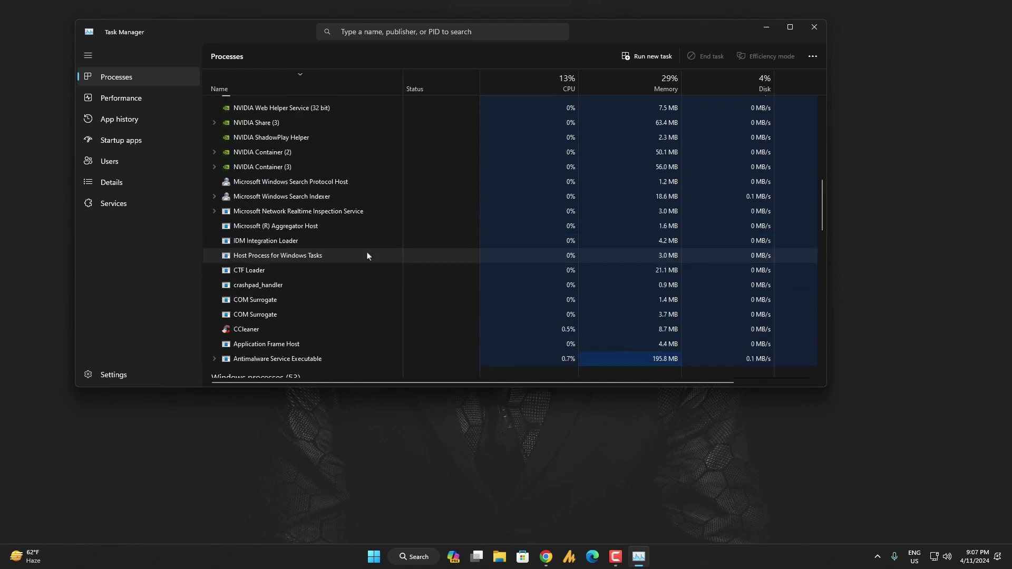
scroll(367, 256, up, 10)
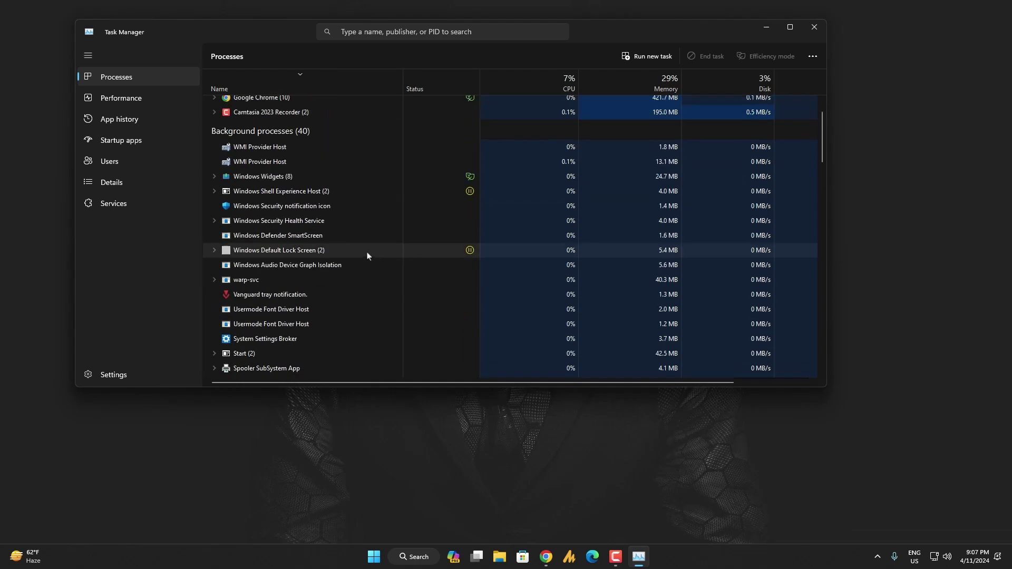
scroll(367, 256, up, 2)
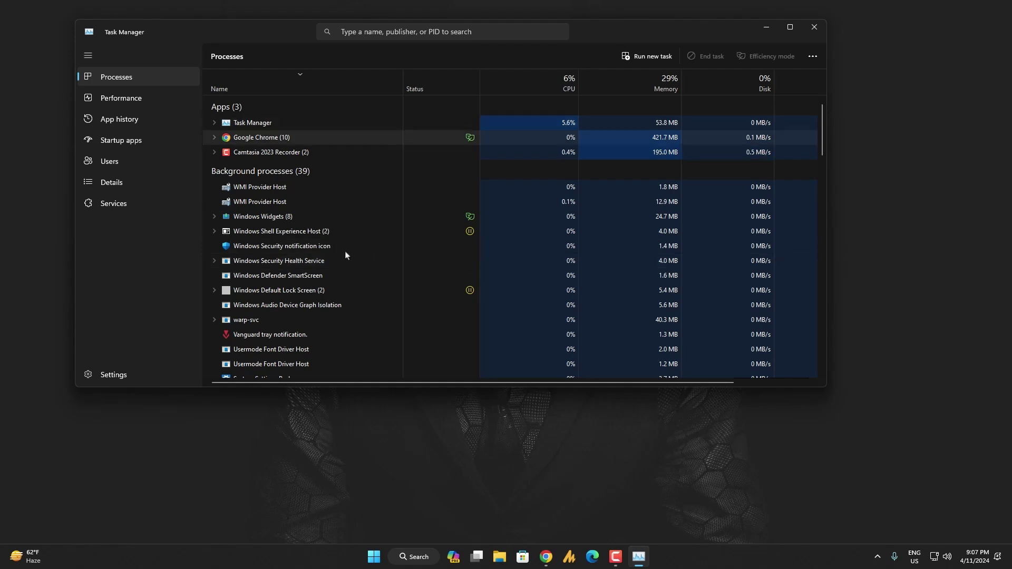
scroll(318, 255, down, 4)
scroll(319, 253, down, 6)
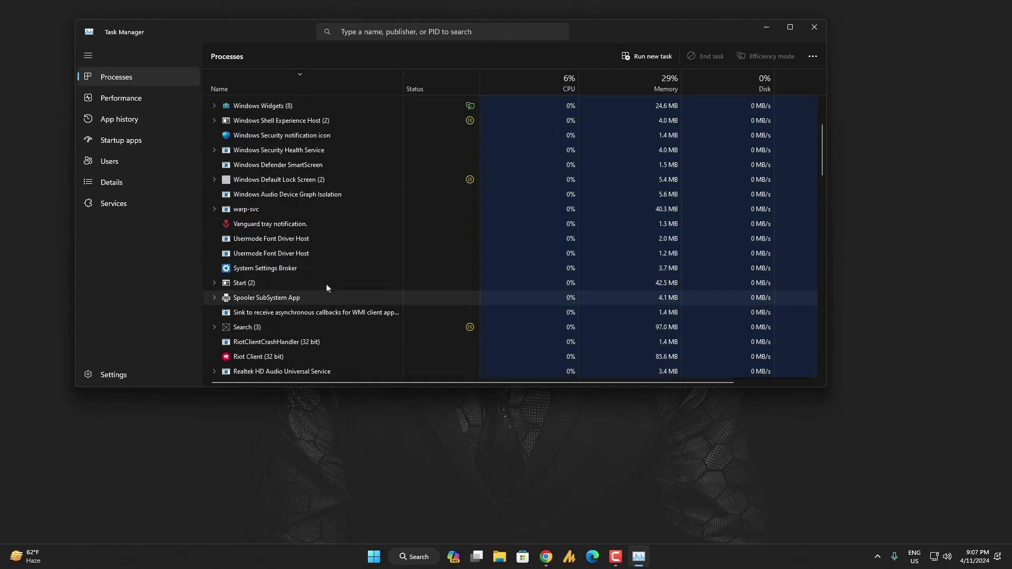
scroll(326, 287, down, 7)
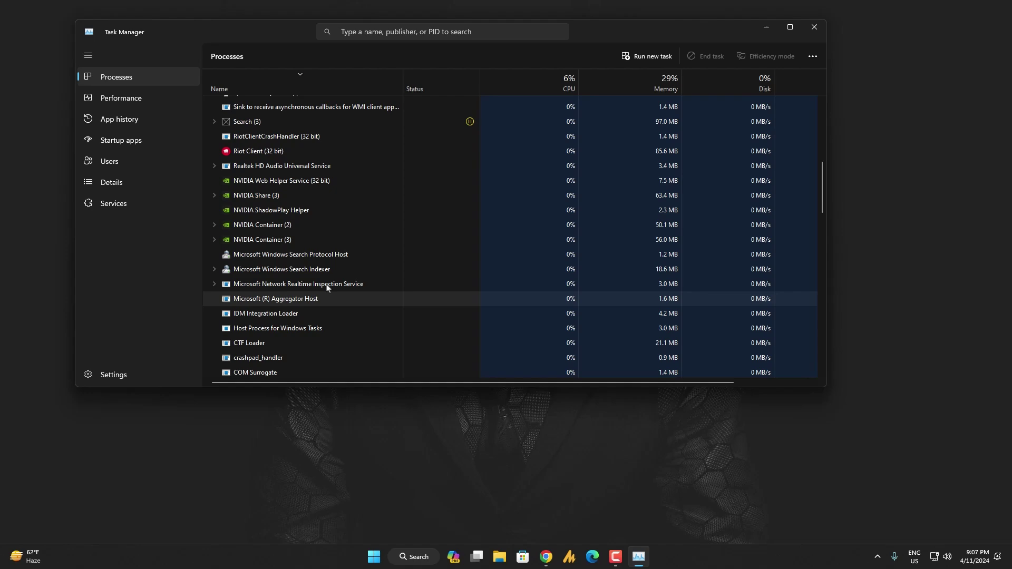
scroll(326, 287, down, 11)
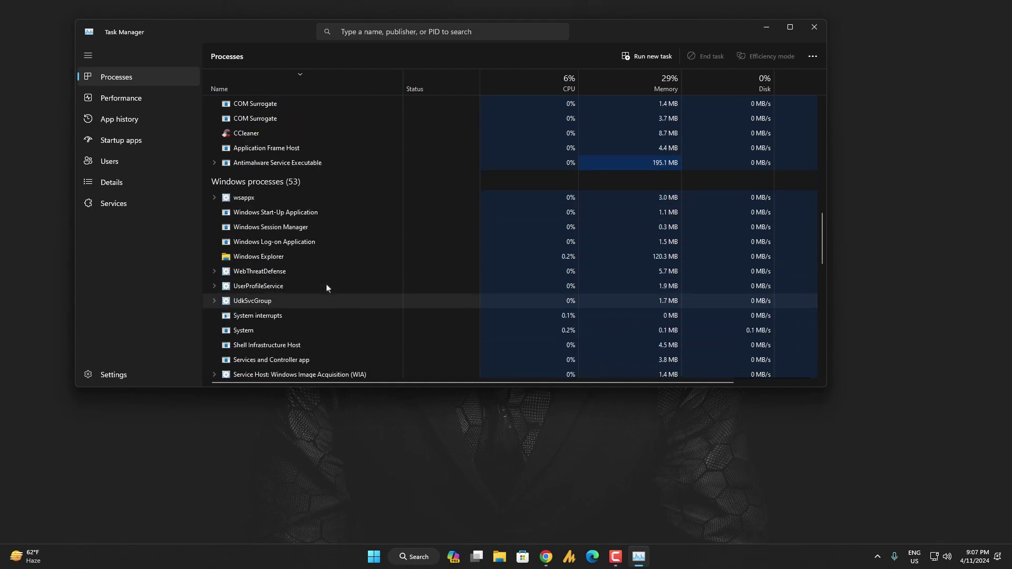
scroll(326, 288, down, 10)
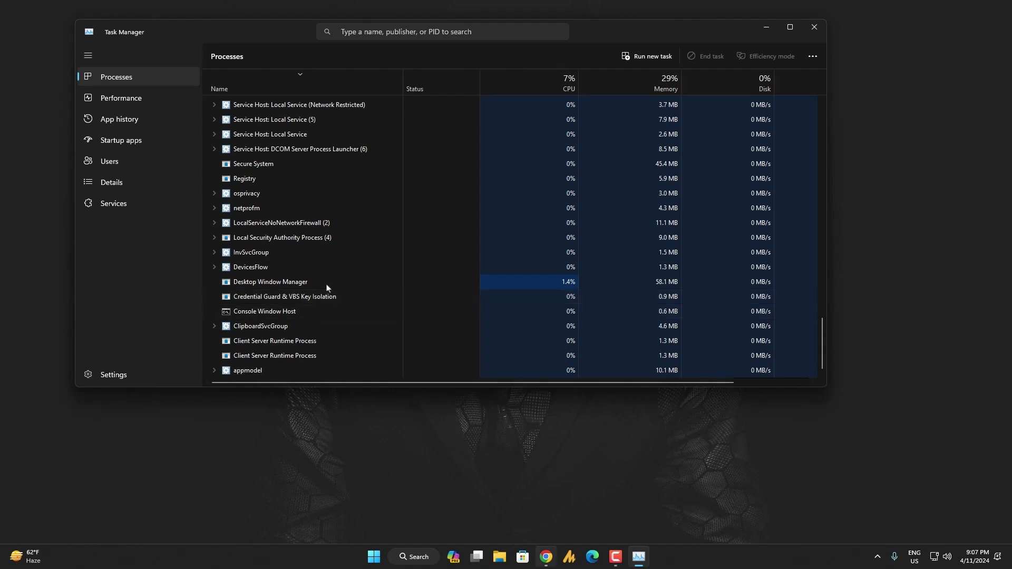
click(590, 557)
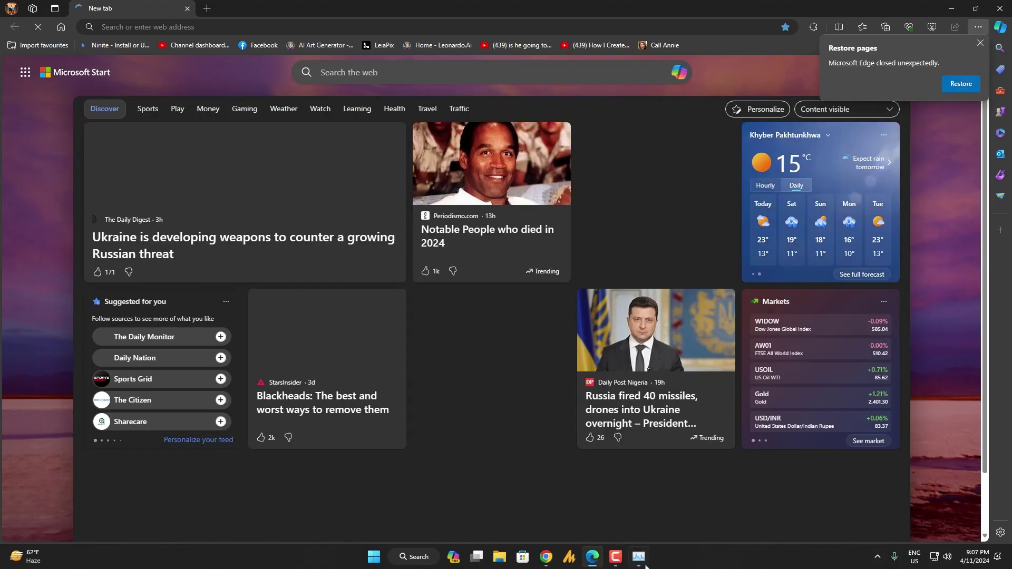
click(639, 557)
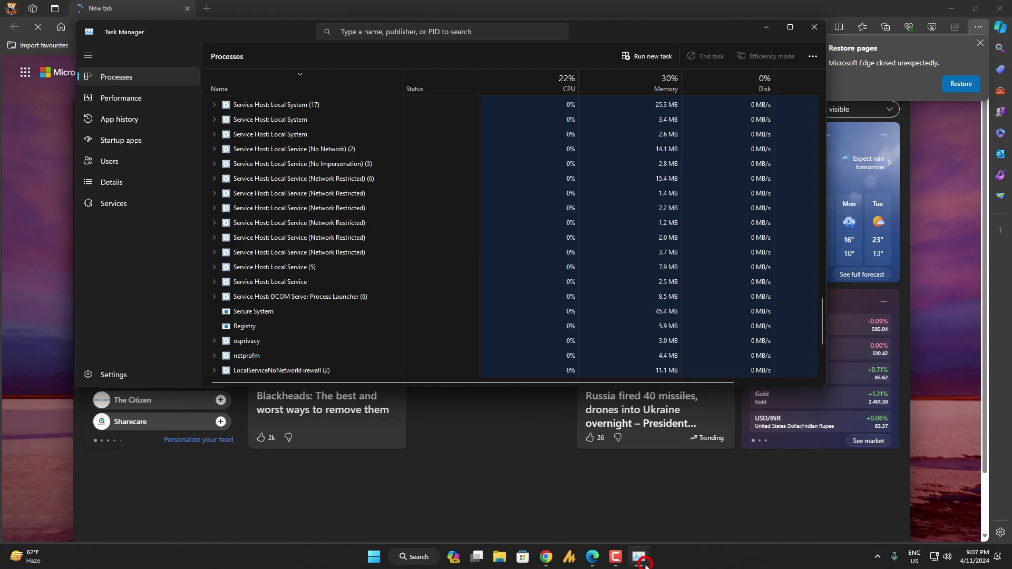
scroll(295, 263, up, 10)
scroll(278, 257, up, 15)
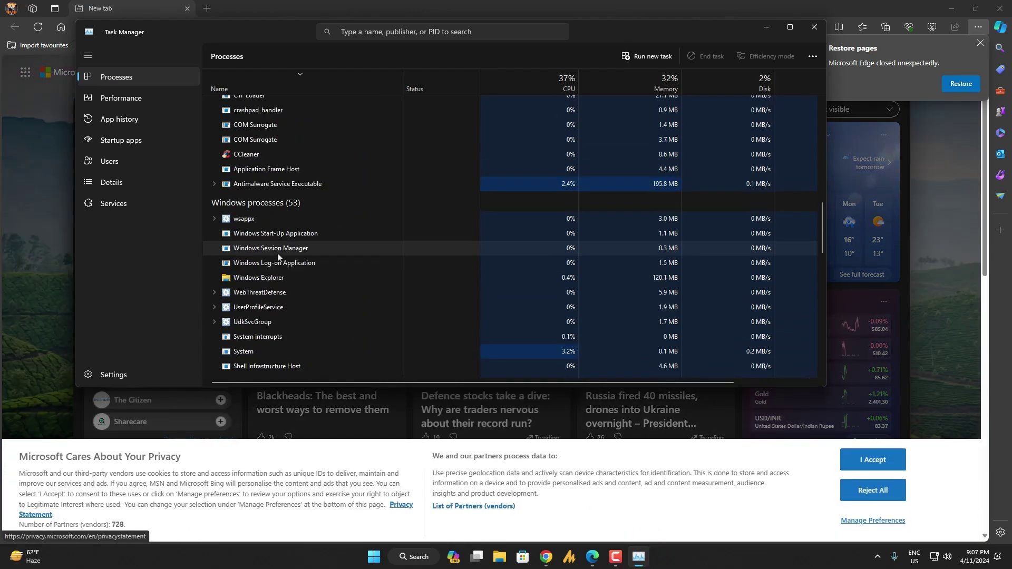
scroll(277, 257, up, 10)
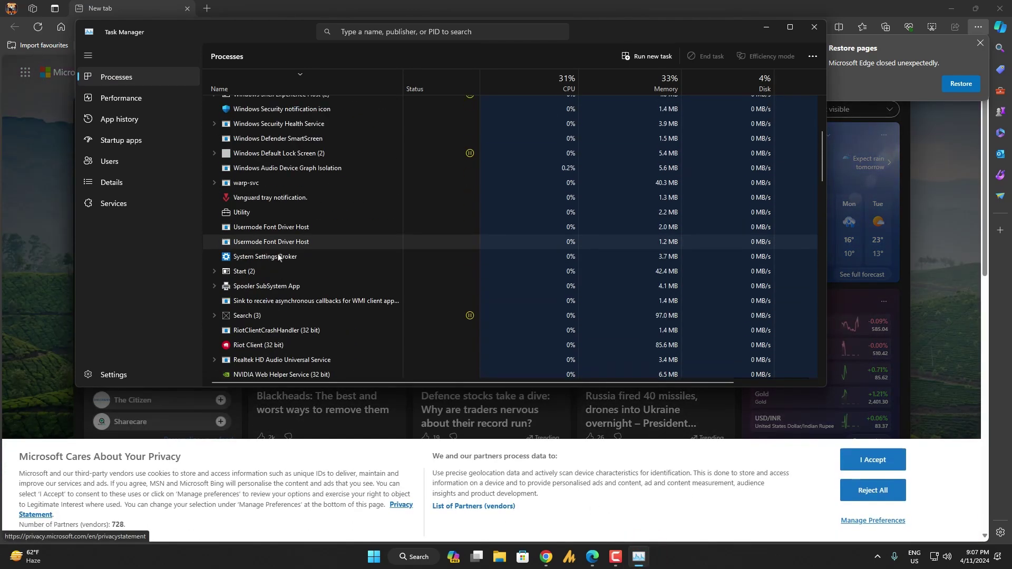
click(267, 137)
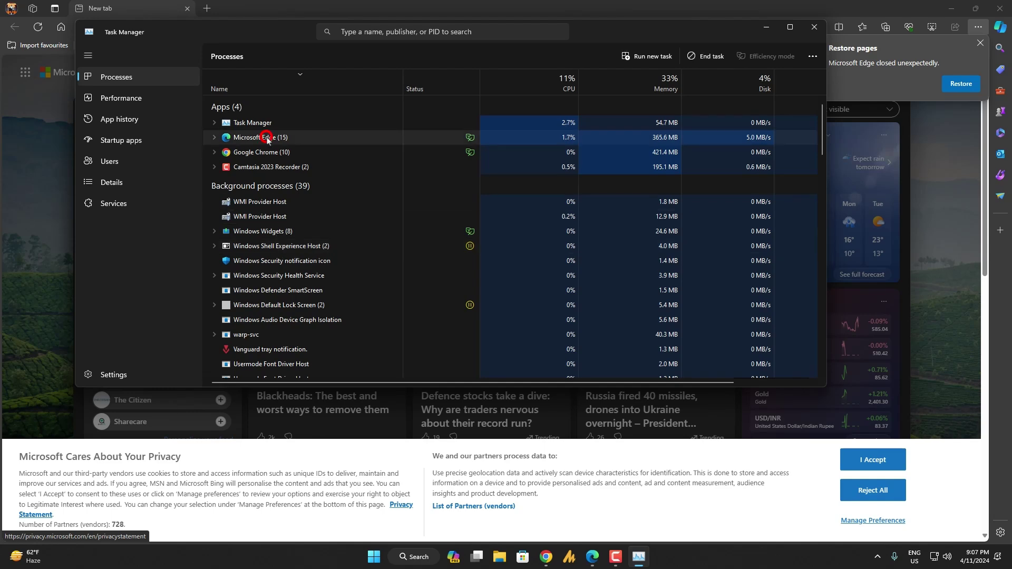
click(1000, 8)
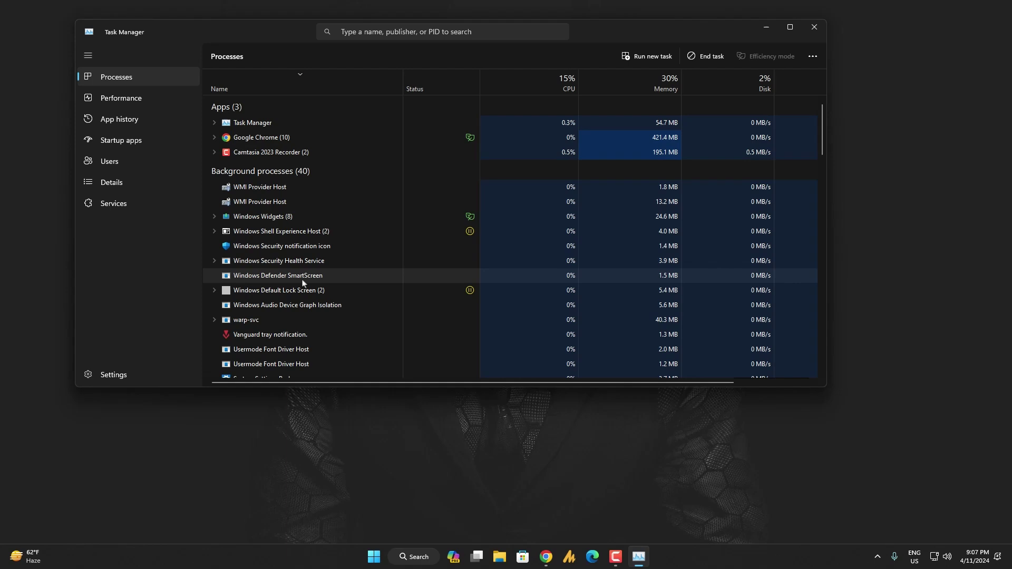
scroll(317, 279, down, 5)
scroll(302, 283, down, 3)
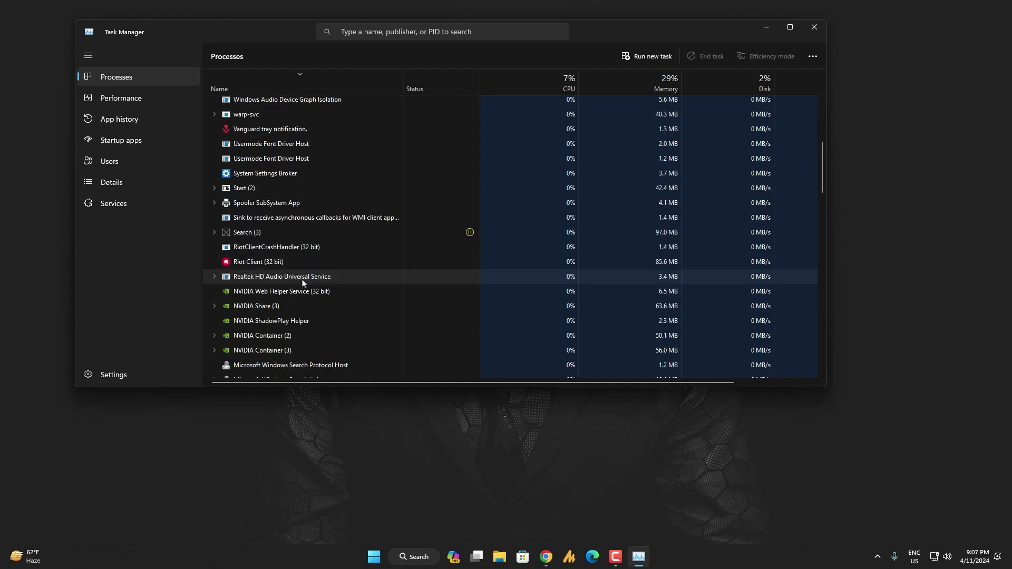
scroll(302, 283, down, 3)
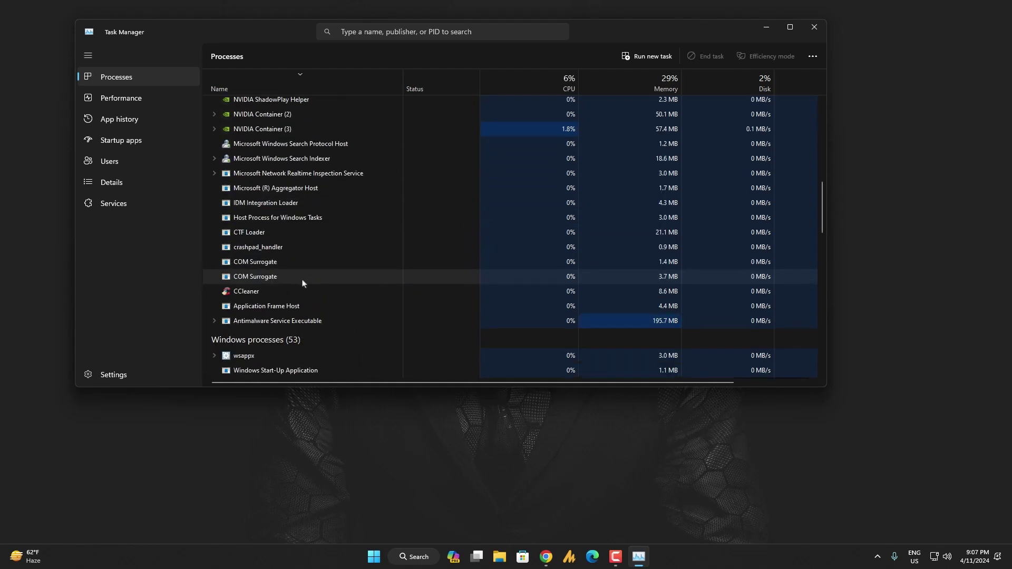
- Launch Copilot so Edge relaunches, close Copilot, and select Microsoft Edge under Background processes
click(452, 561)
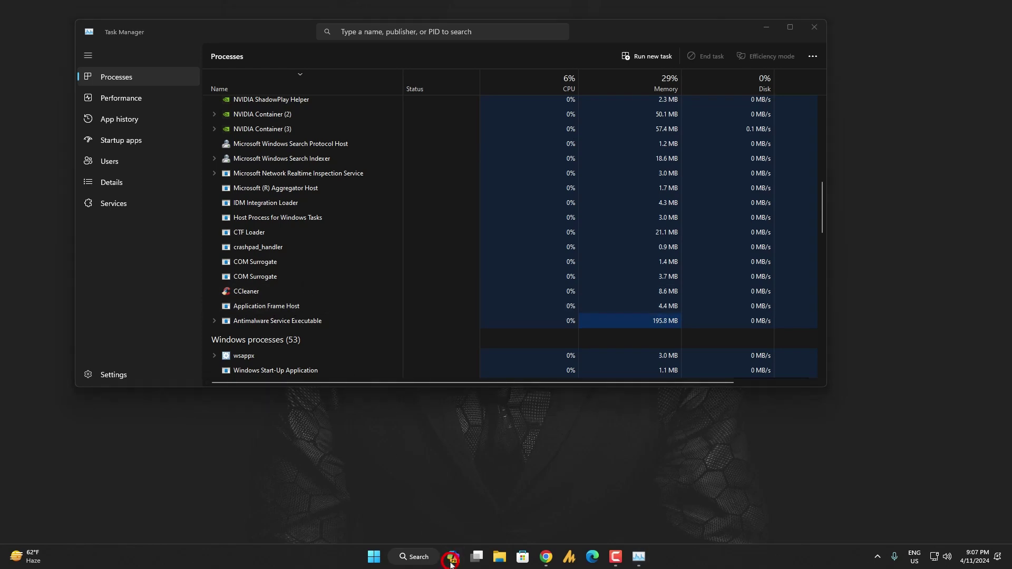
scroll(303, 261, up, 3)
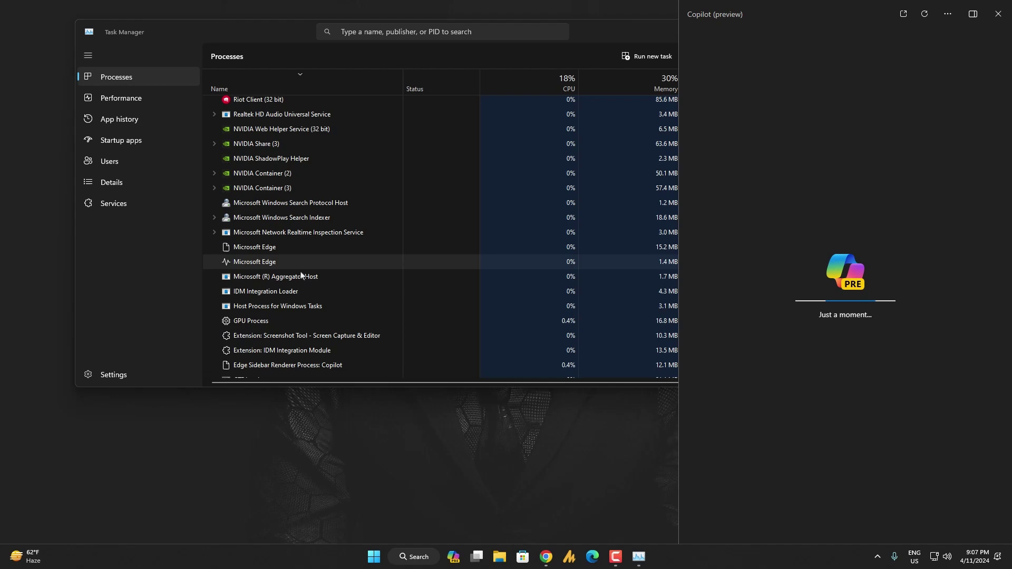
scroll(300, 275, up, 8)
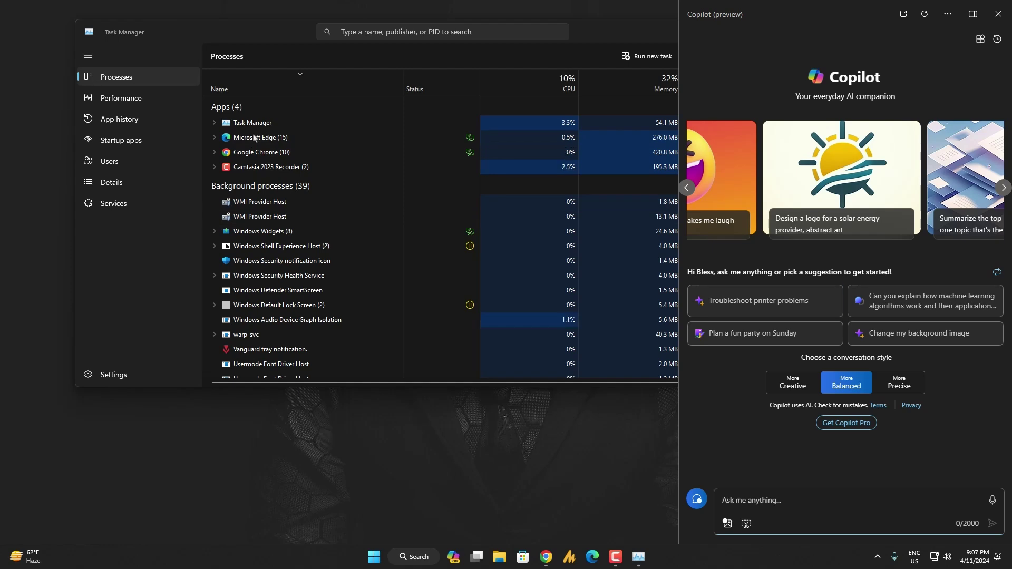
click(276, 136)
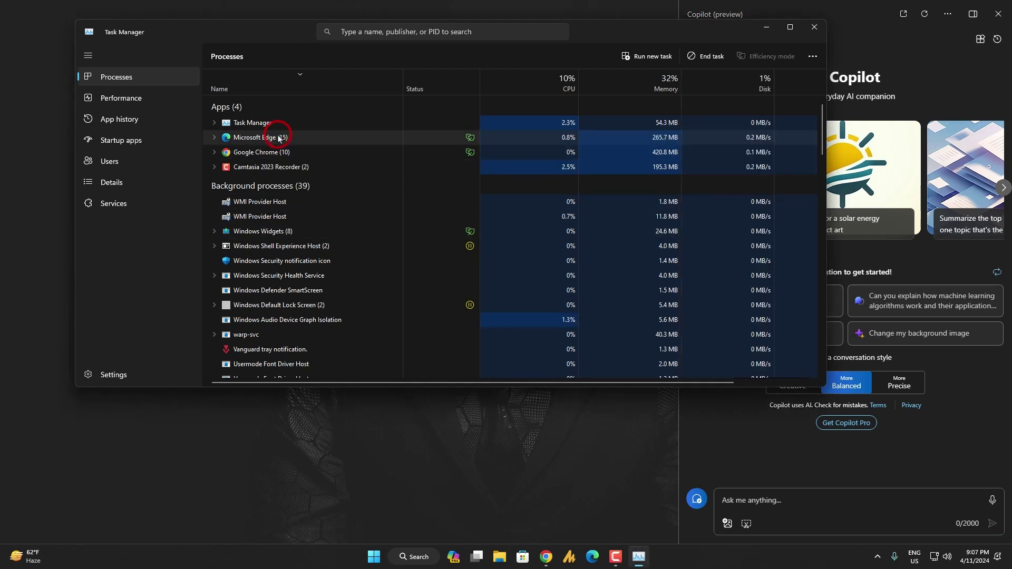
click(995, 17)
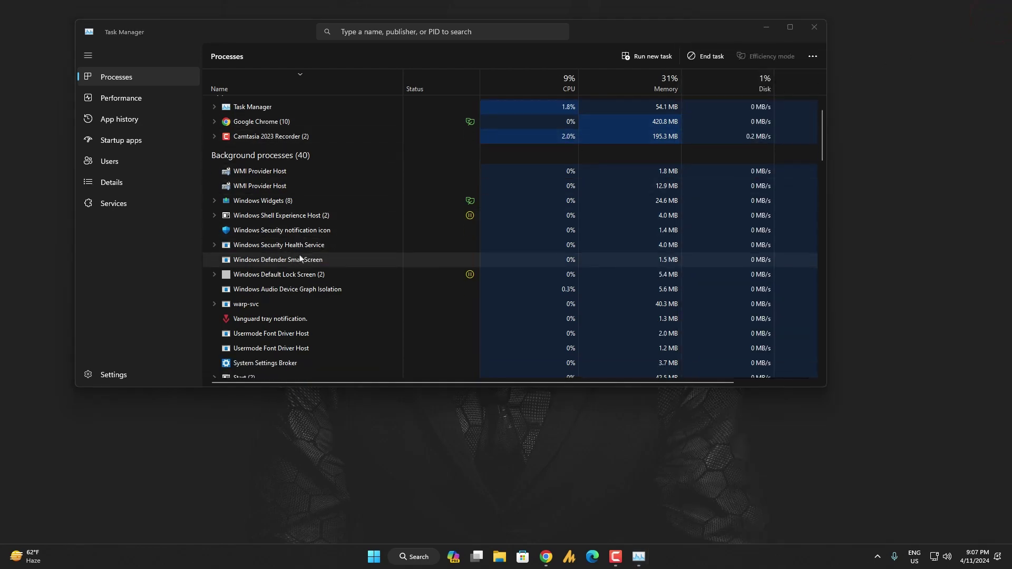
scroll(299, 257, down, 3)
scroll(300, 257, down, 5)
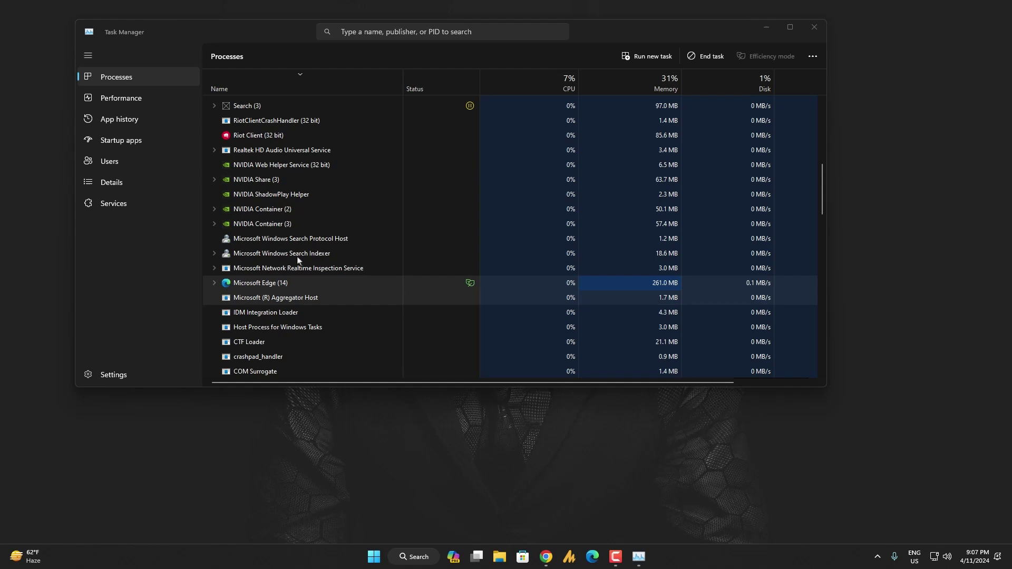
click(268, 286)
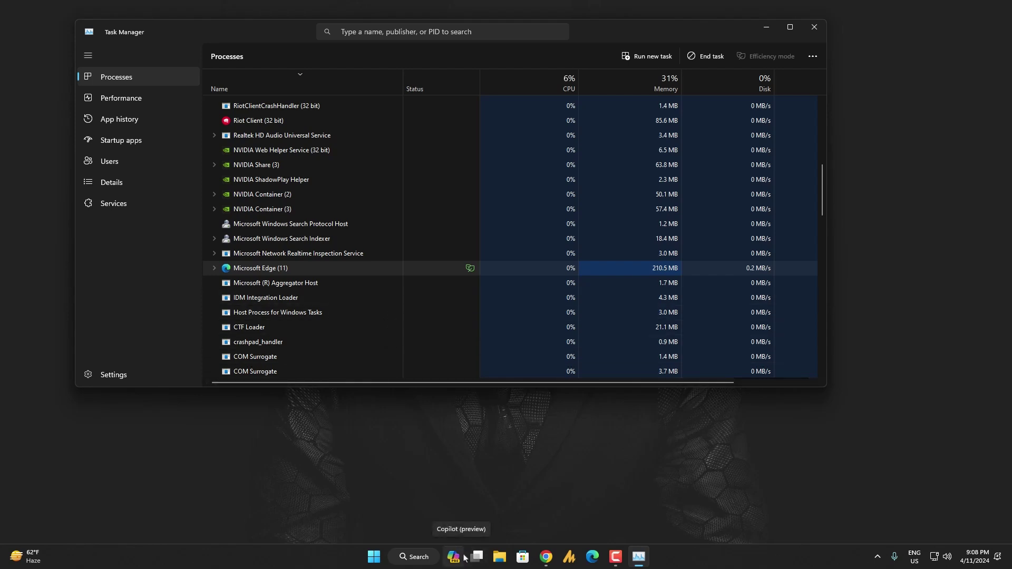
- End the Microsoft Edge background process in Task Manager
right_click(273, 270)
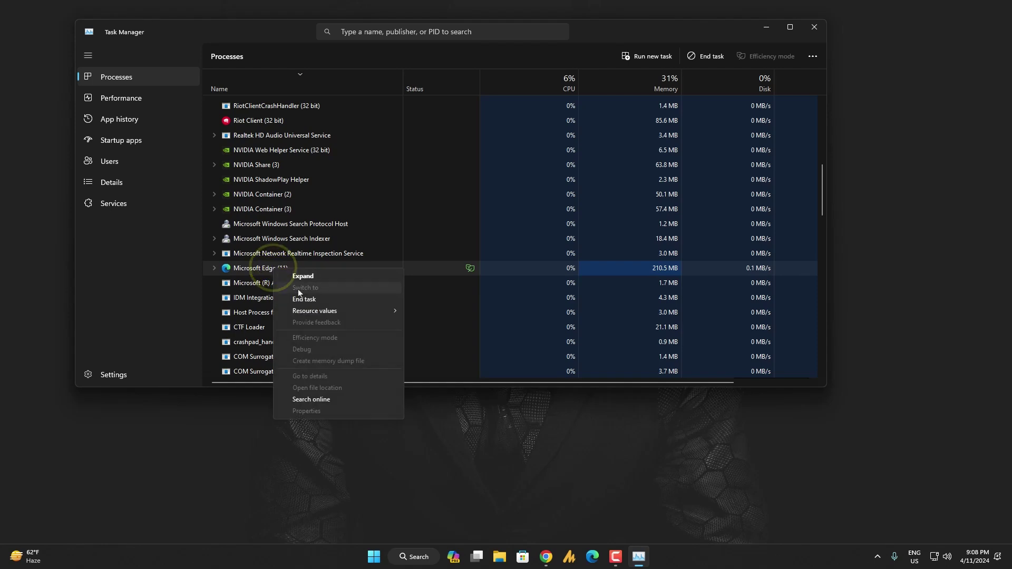
click(308, 298)
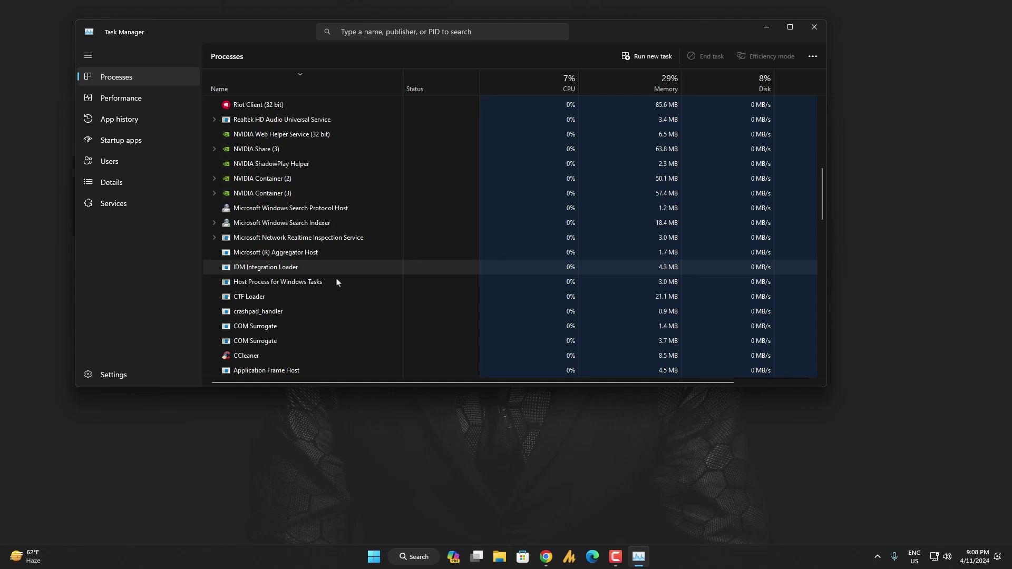
scroll(348, 295, up, 3)
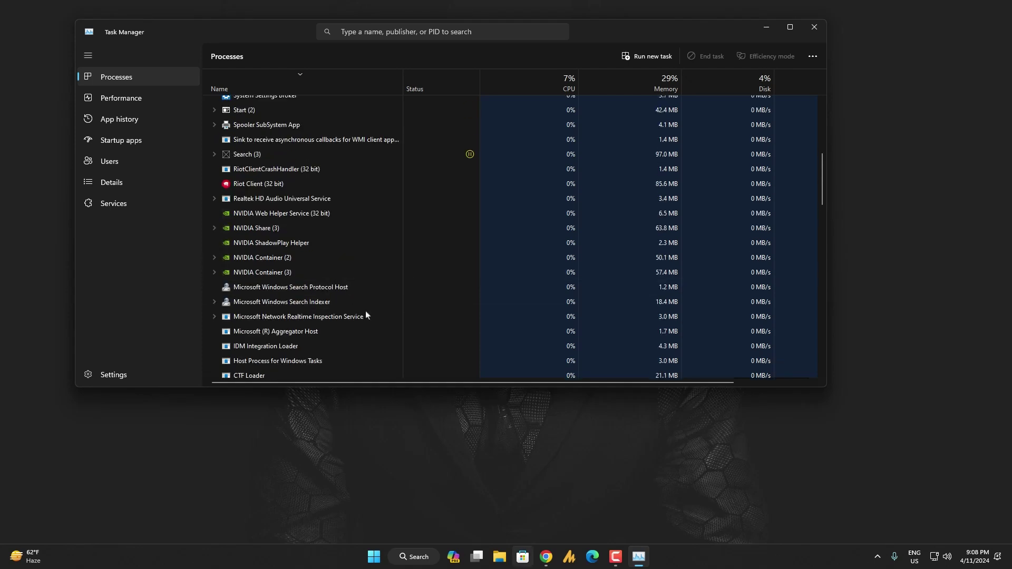
- Launch Edge from the taskbar, select its Task Manager row, close Edge, and confirm the row disappears
mouse_move(546, 555)
click(591, 555)
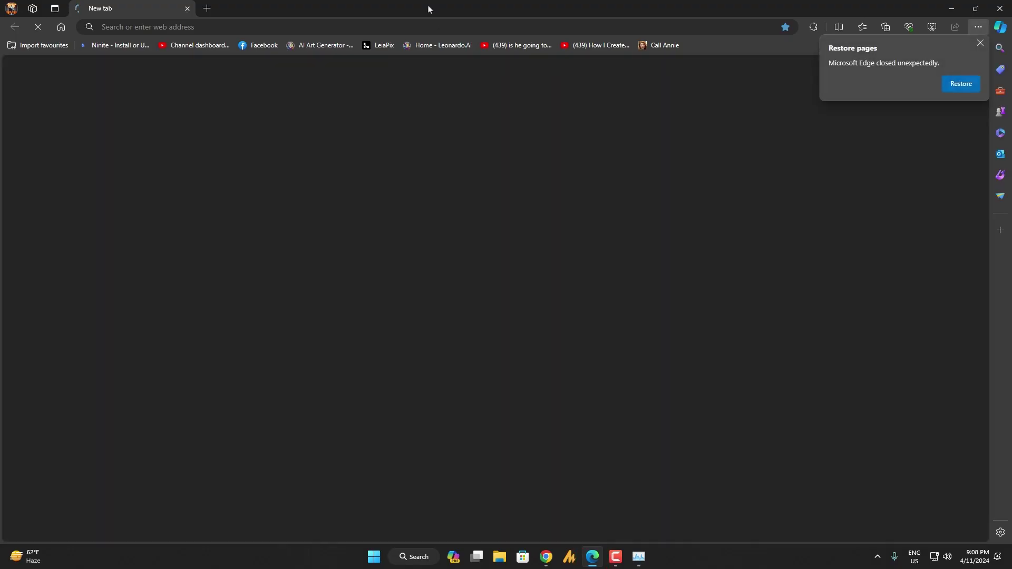
drag(430, 9, 590, 46)
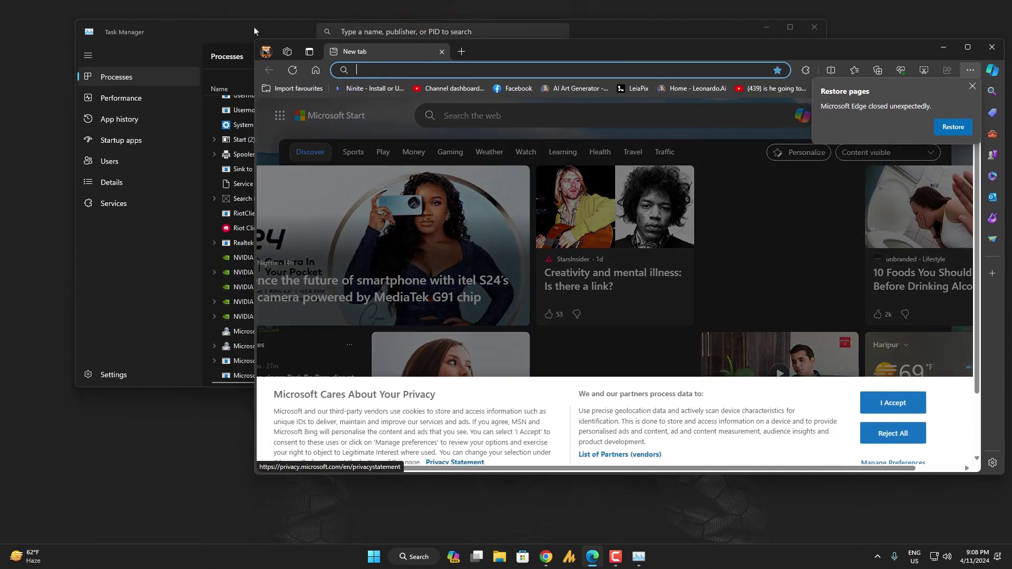
click(226, 28)
scroll(304, 186, up, 10)
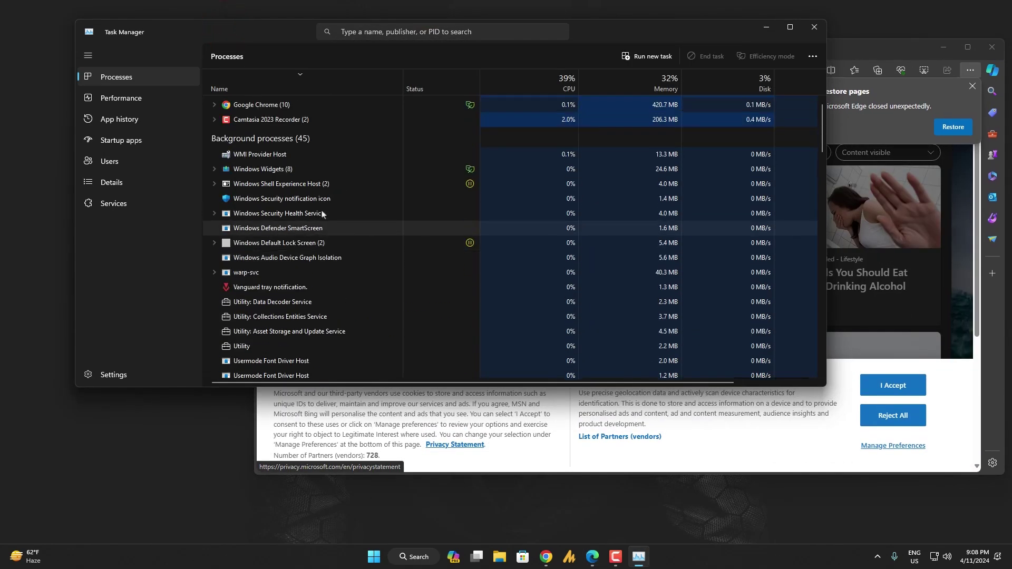
click(269, 137)
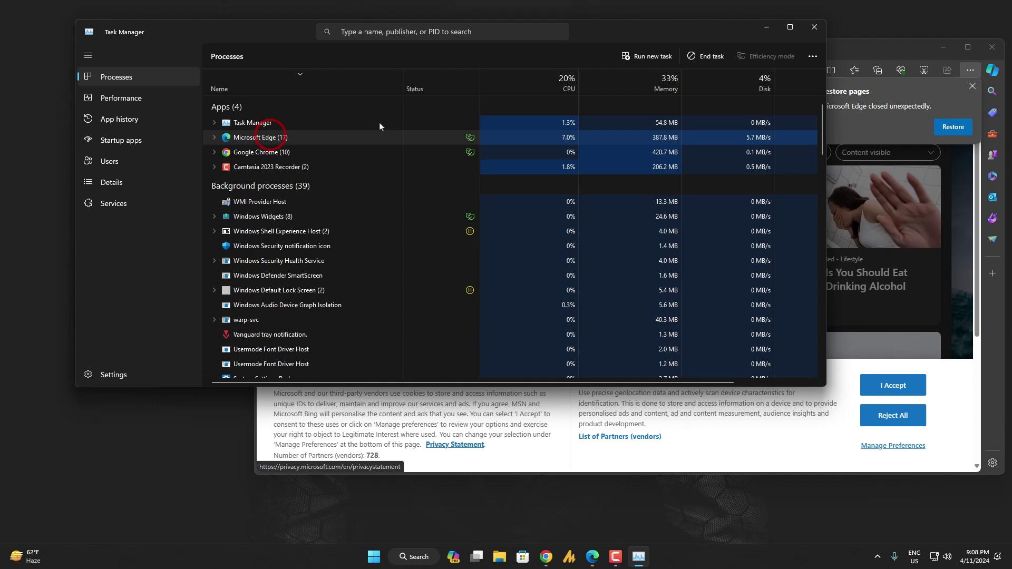
click(992, 47)
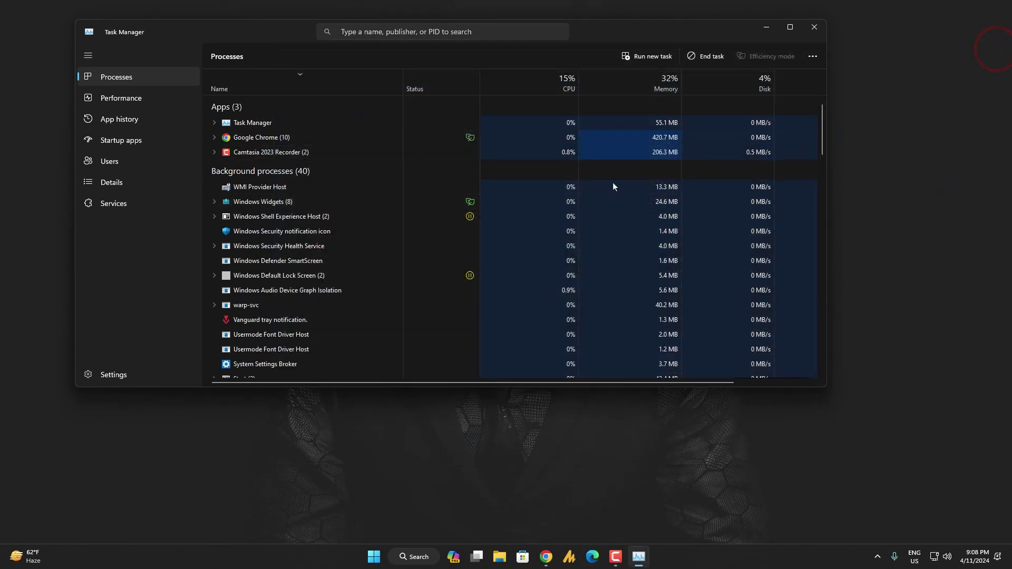
scroll(293, 297, down, 8)
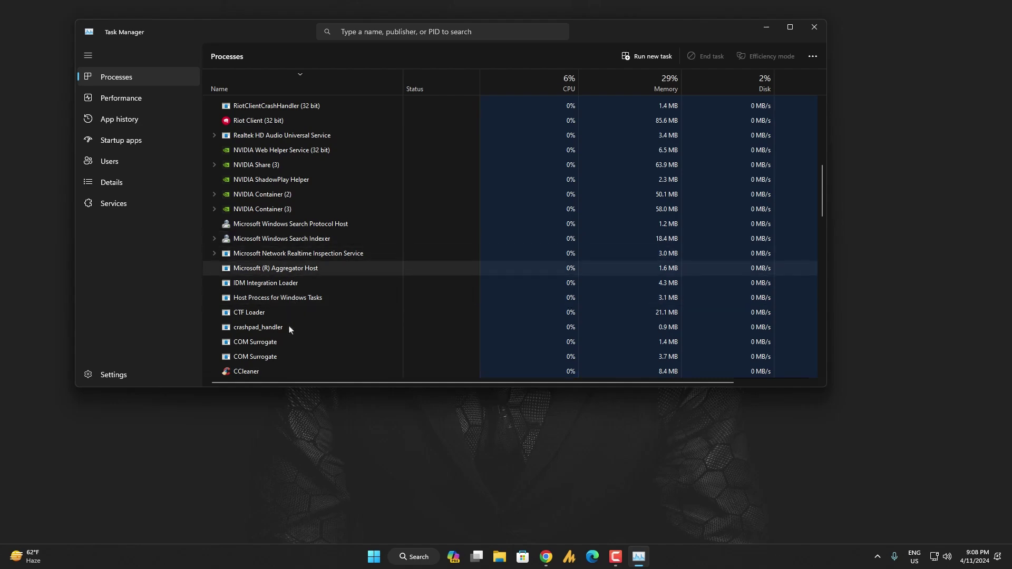
scroll(290, 329, down, 2)
scroll(289, 329, up, 10)
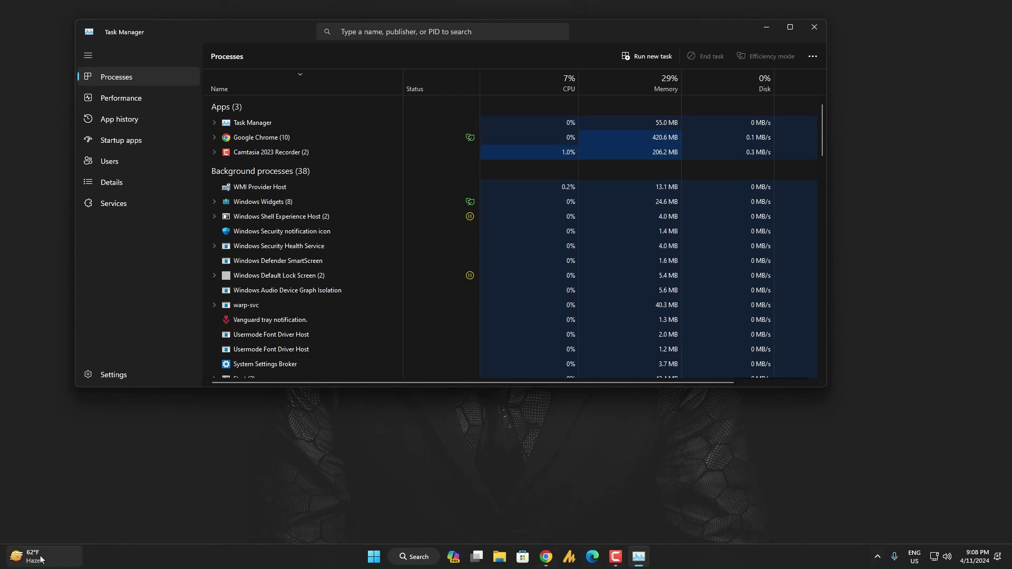
- Skim the Widgets news feed from the weather widget, then dismiss the board
mouse_move(41, 559)
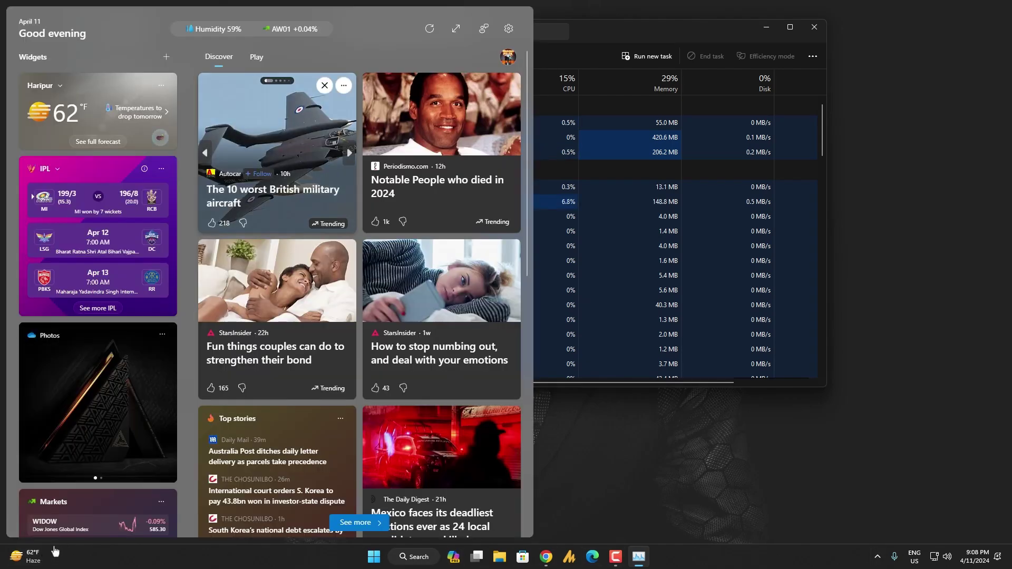
scroll(260, 403, down, 15)
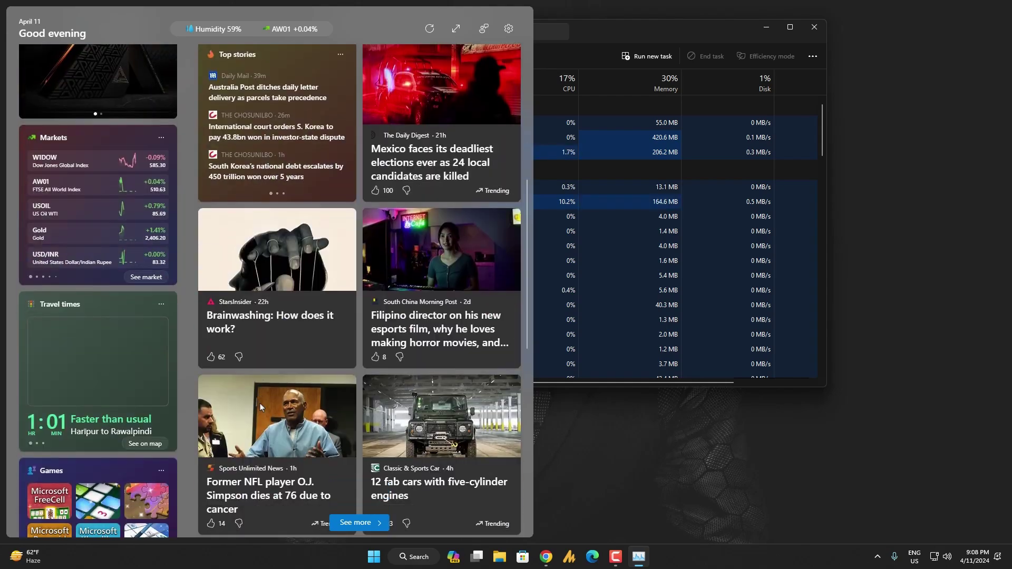
scroll(260, 407, down, 15)
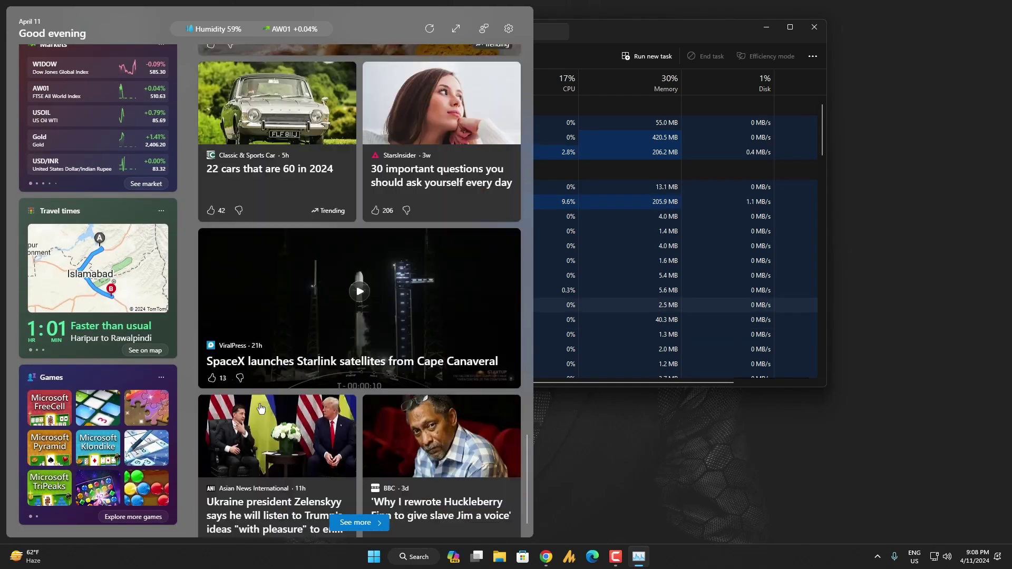
scroll(261, 409, down, 5)
click(568, 31)
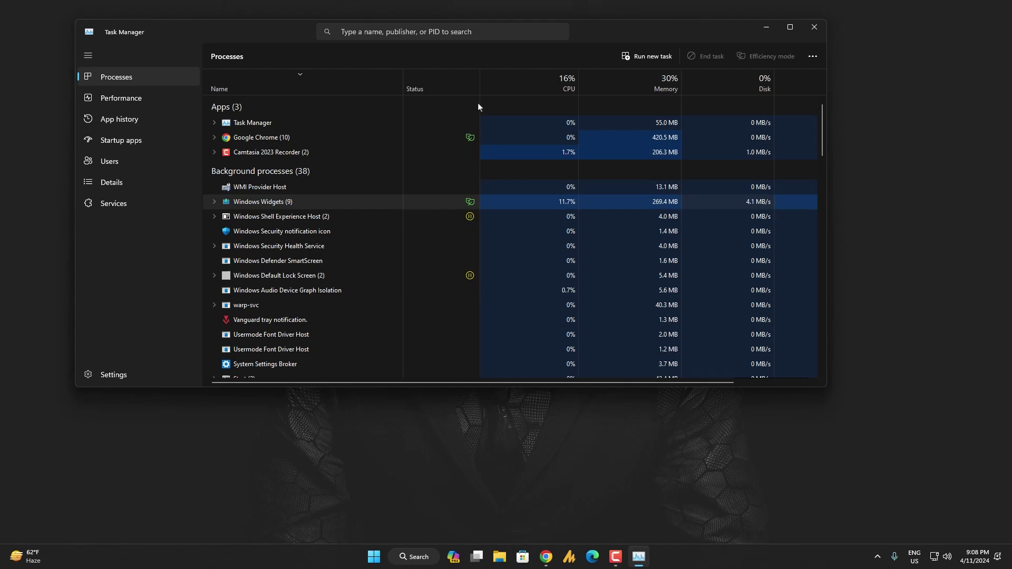
- Bring up the Copilot (preview) pane beside Task Manager
scroll(273, 270, down, 4)
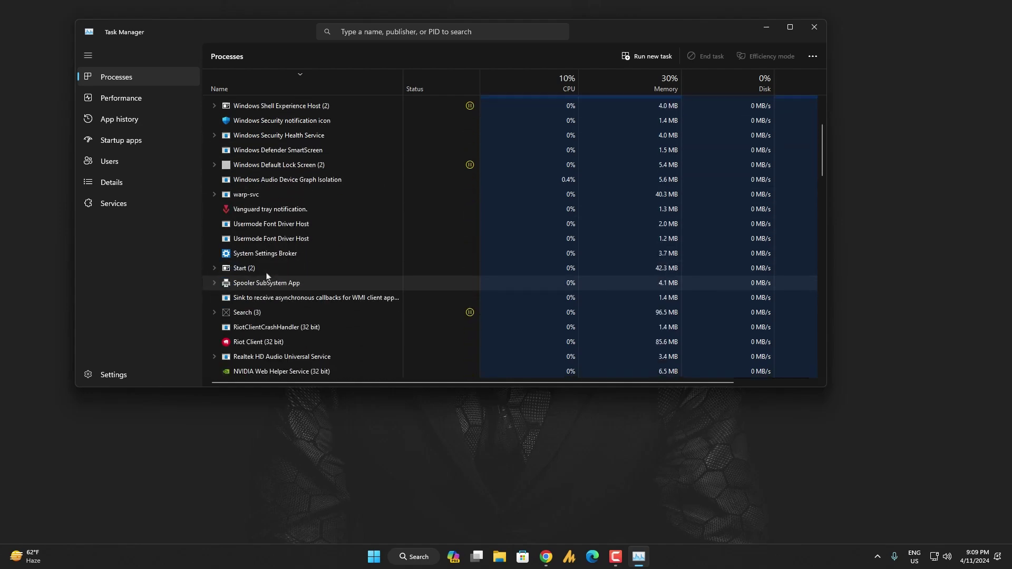
scroll(267, 276, down, 6)
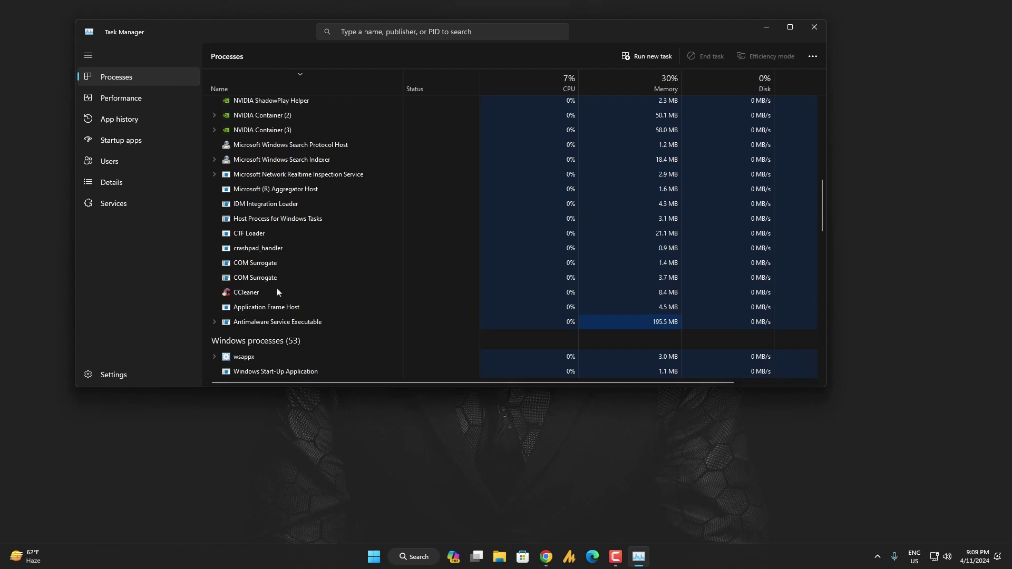
click(453, 557)
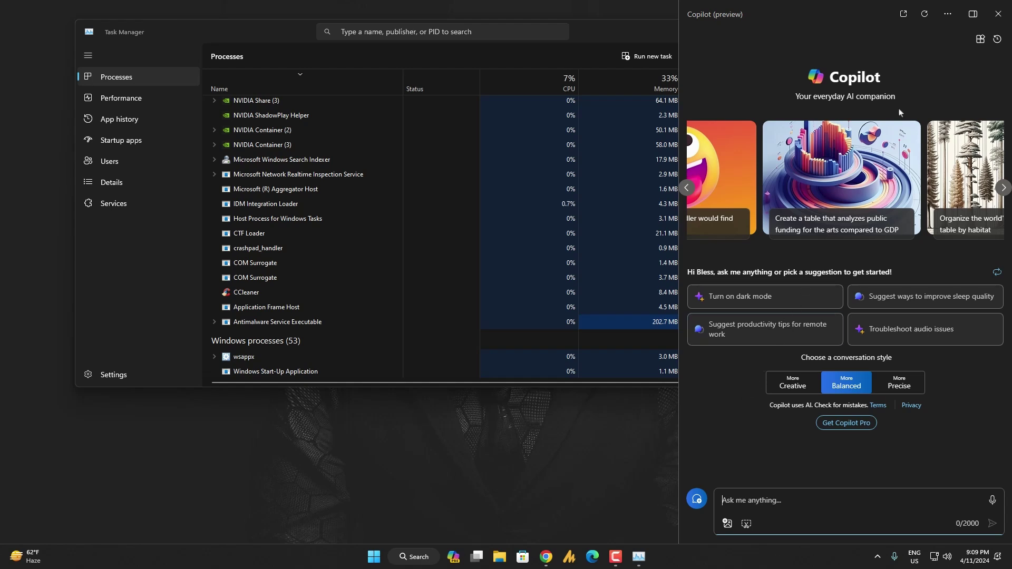
- Switch on 'Allow Copilot to read context clues from Microsoft Edge' in Copilot settings and close the pane
click(950, 18)
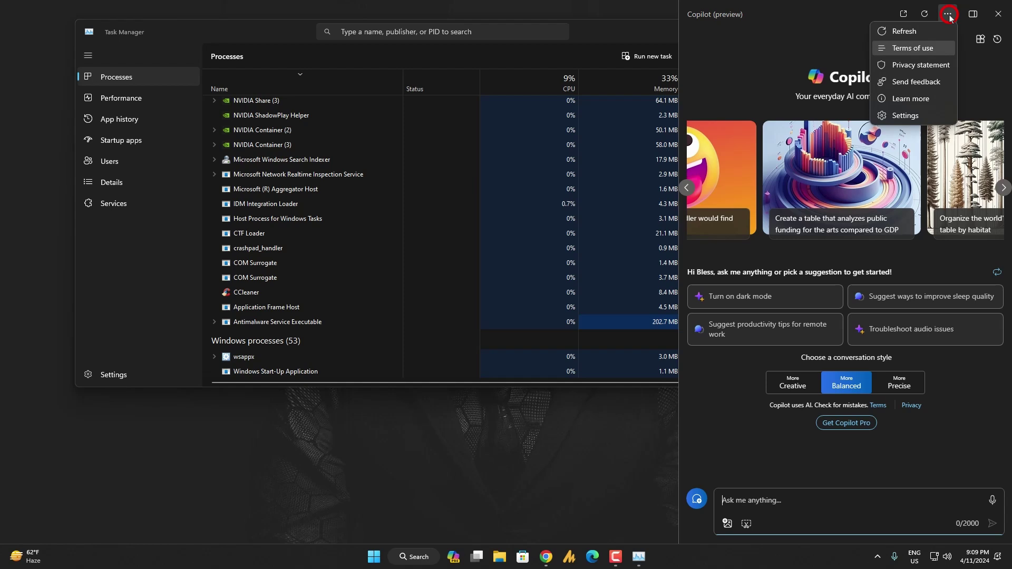
click(908, 115)
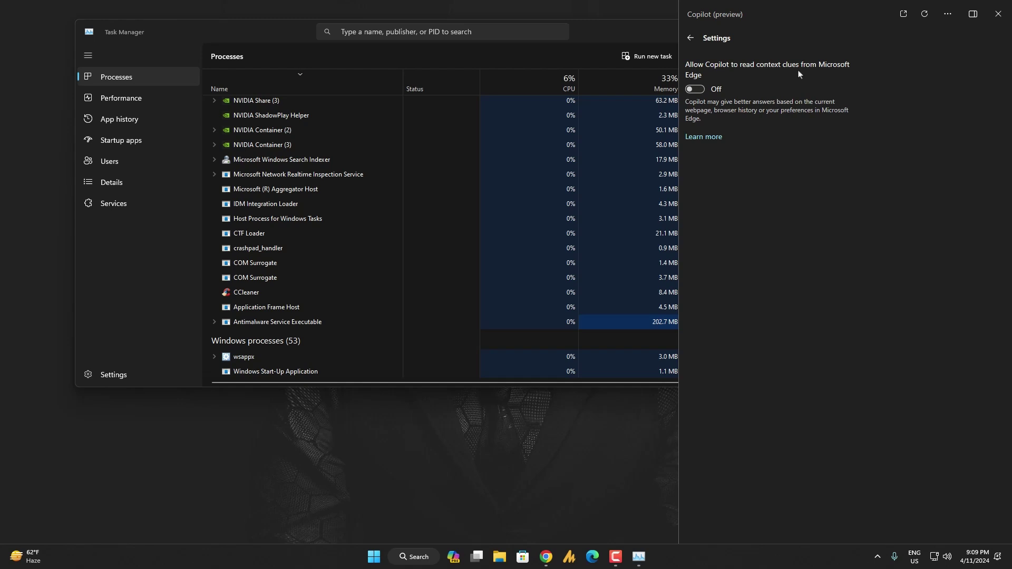
click(695, 90)
click(951, 15)
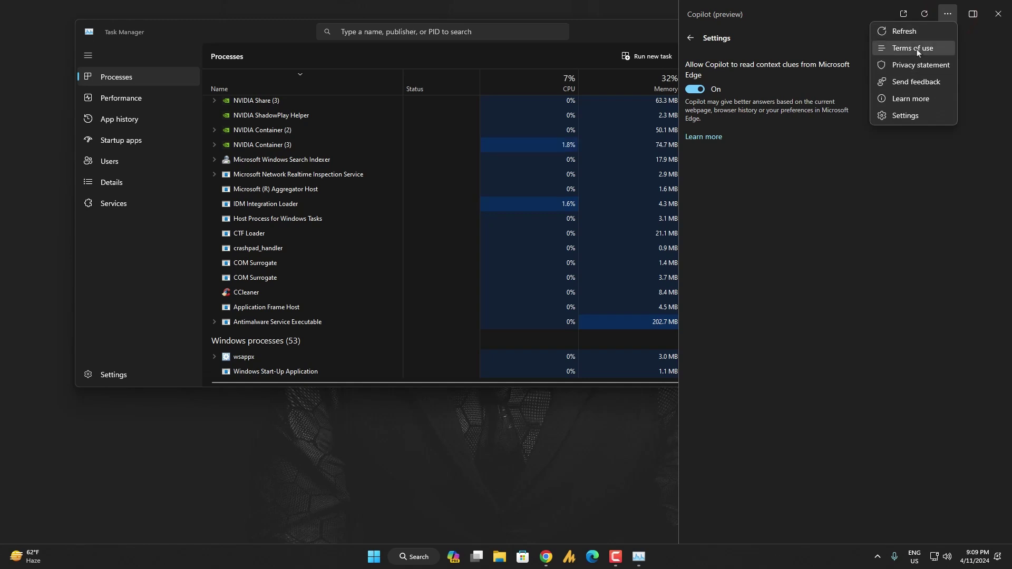
click(904, 245)
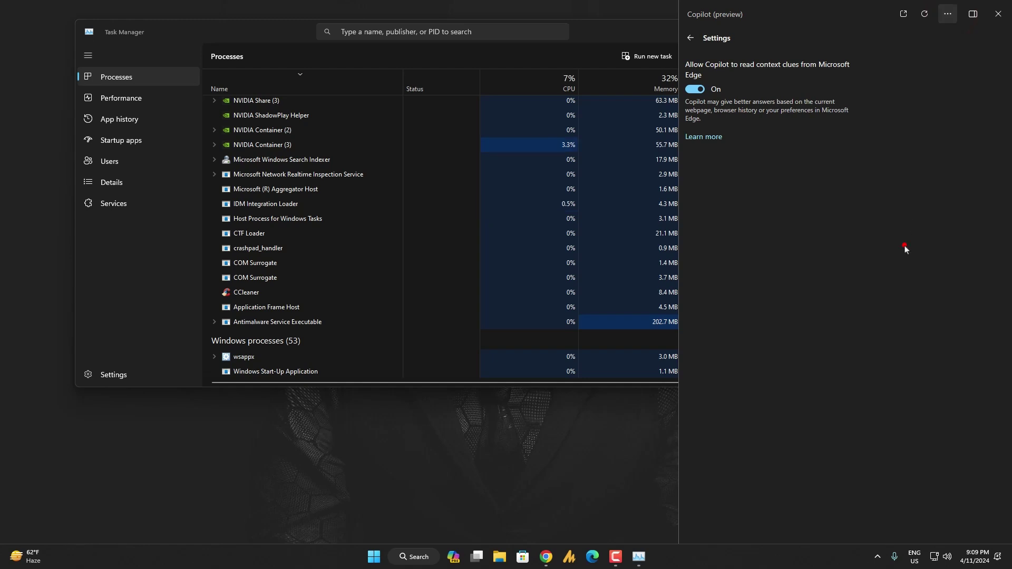
click(999, 16)
- End the Microsoft Edge (11) background process from Task Manager's Processes list
scroll(379, 240, up, 10)
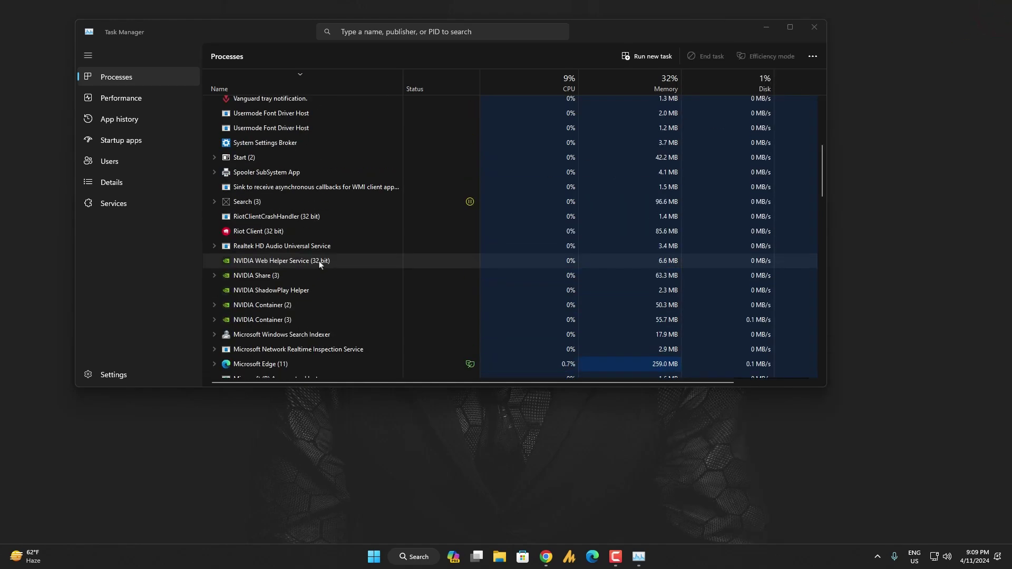
scroll(319, 264, down, 5)
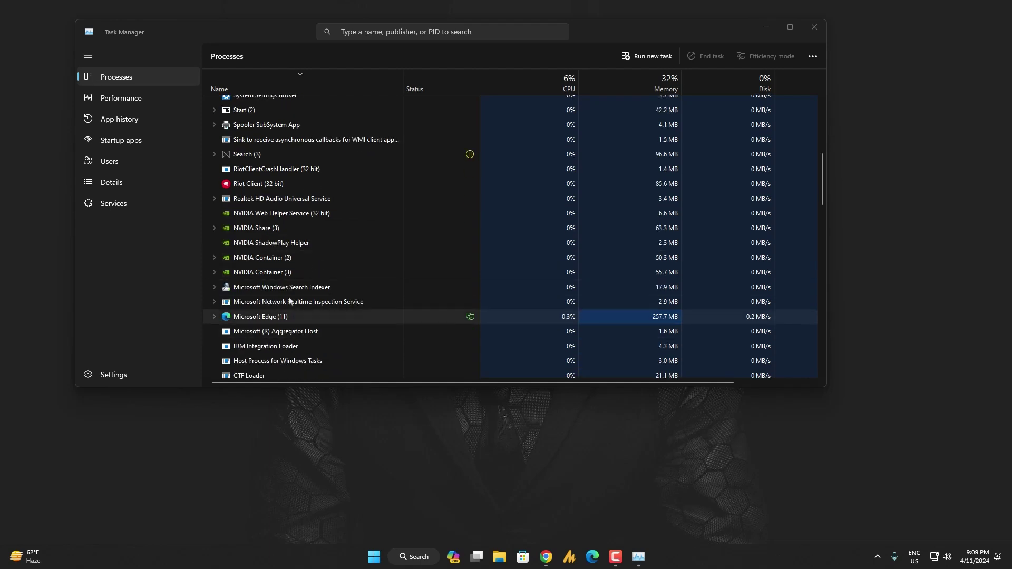
right_click(273, 319)
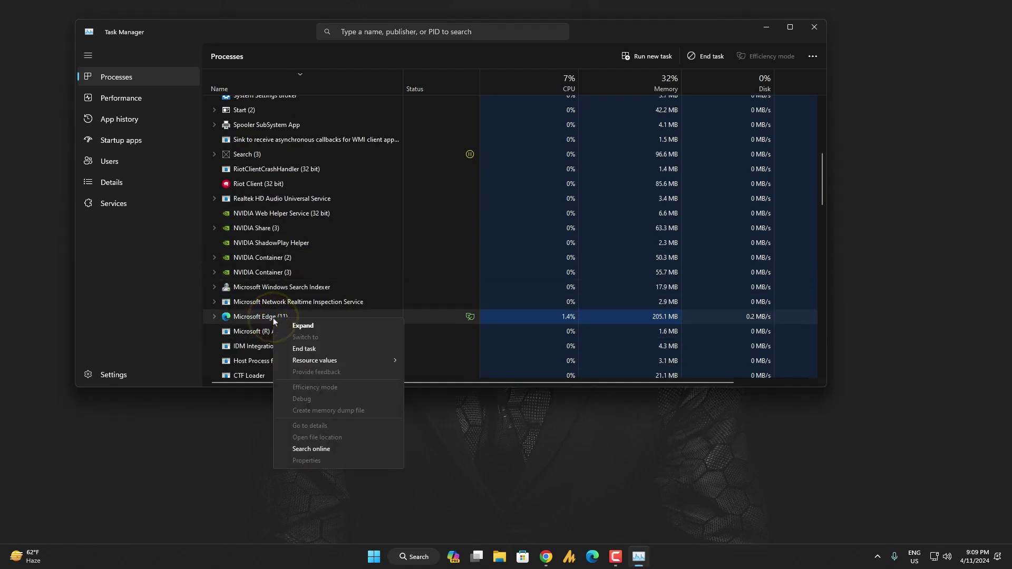
click(316, 349)
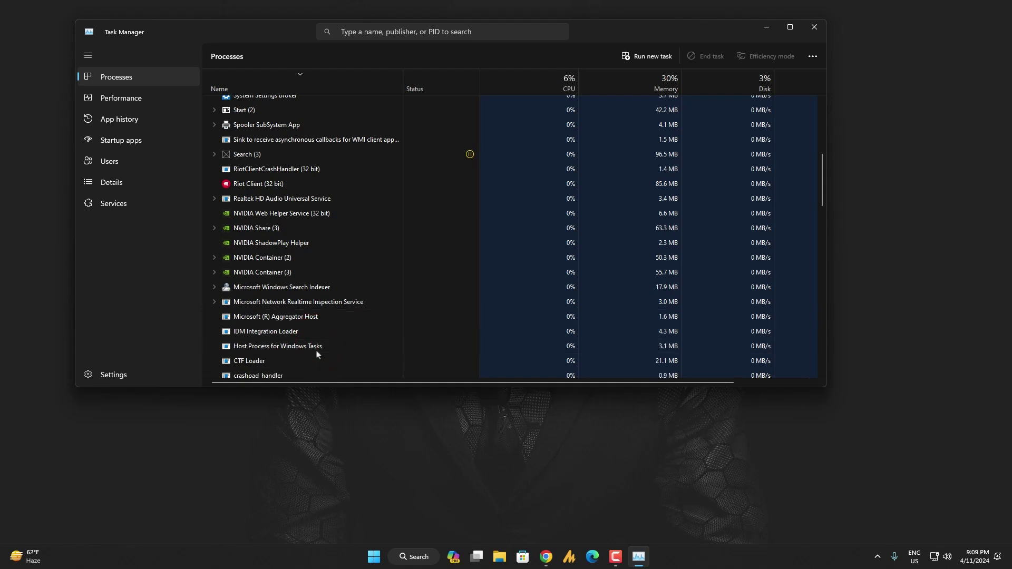
click(813, 29)
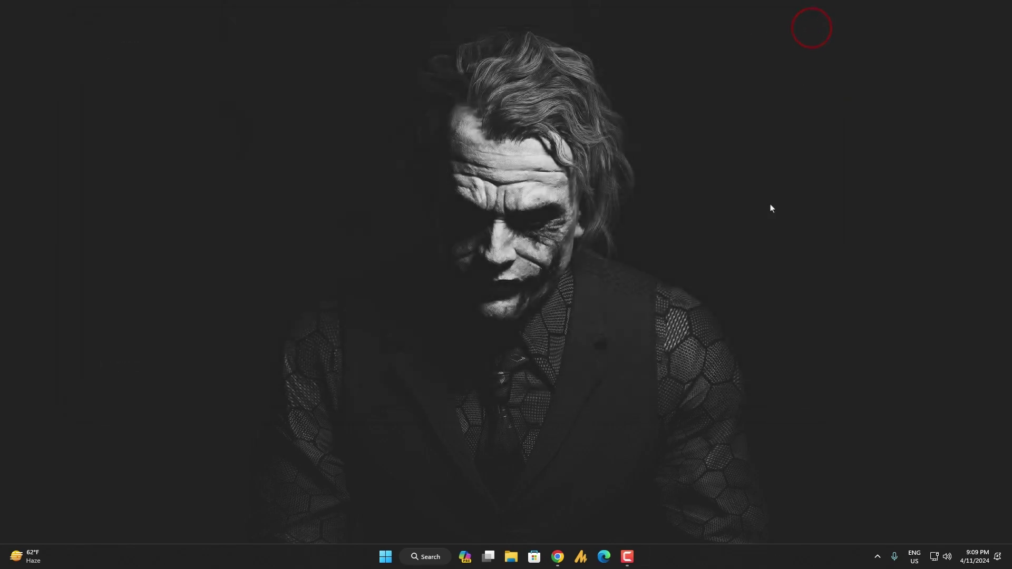